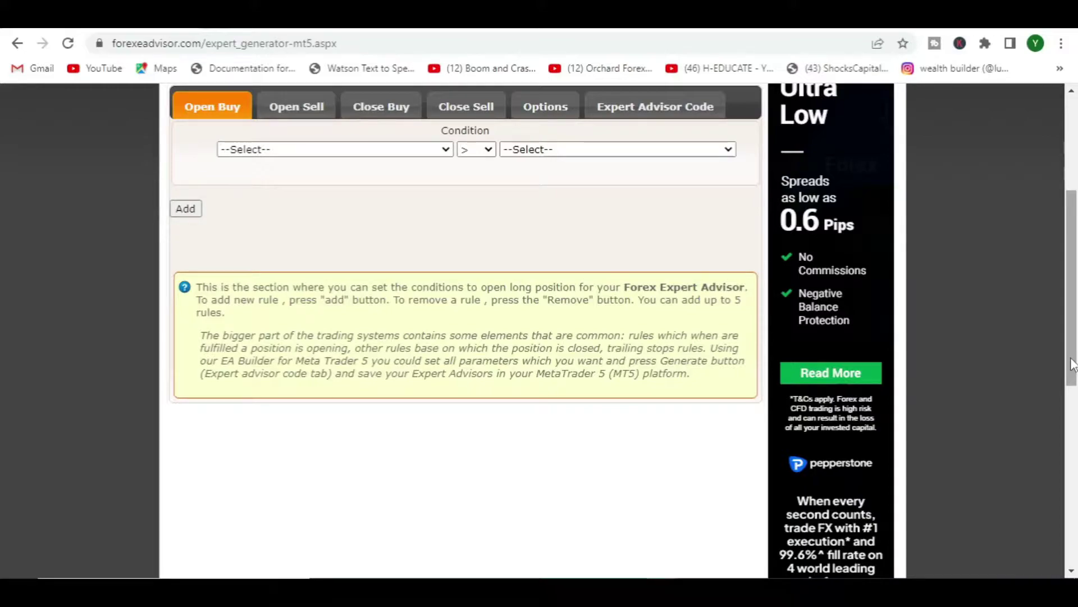
scroll(1073, 364, "up", 3)
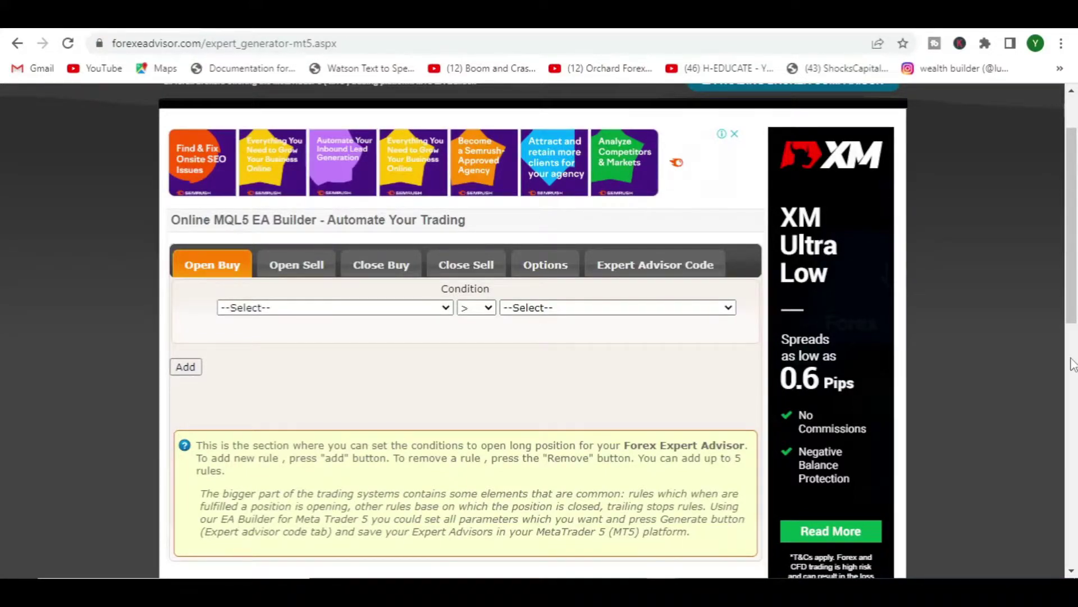
scroll(1073, 316, "up", 2)
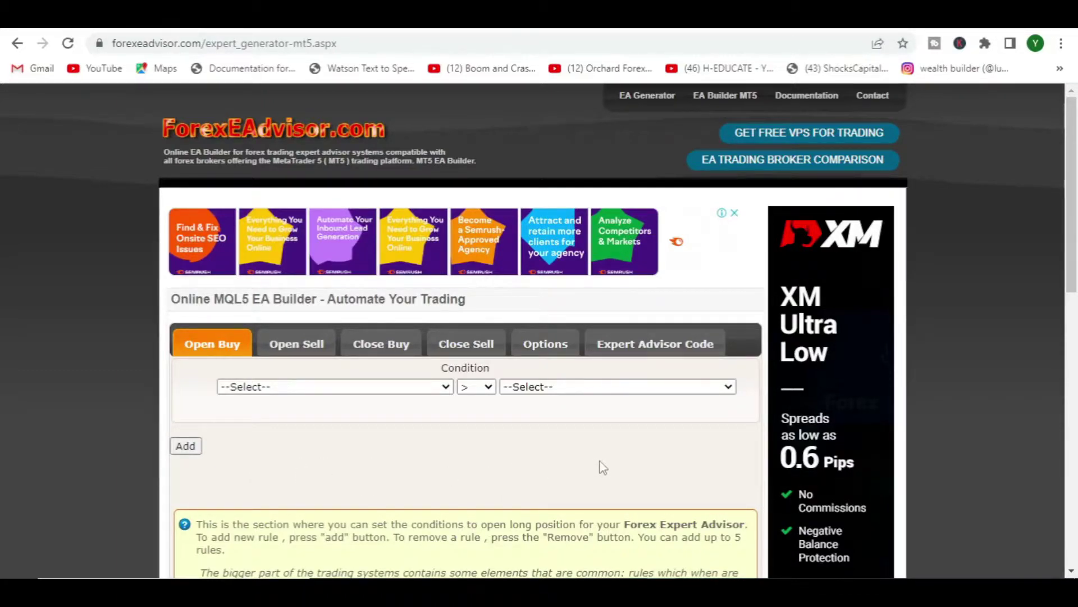
scroll(612, 465, "down", 2)
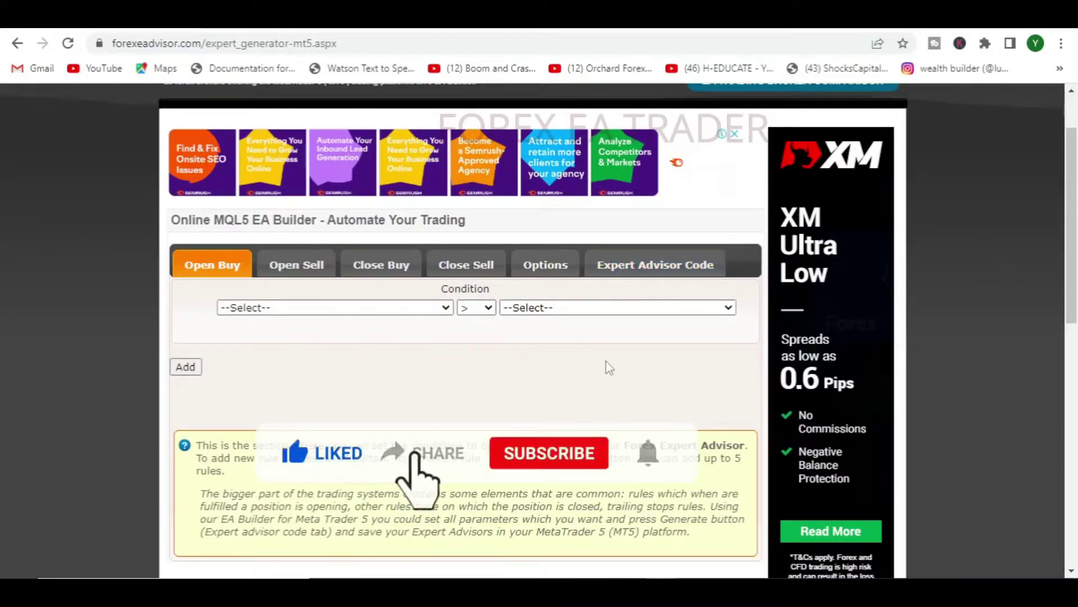
scroll(617, 382, "up", 2)
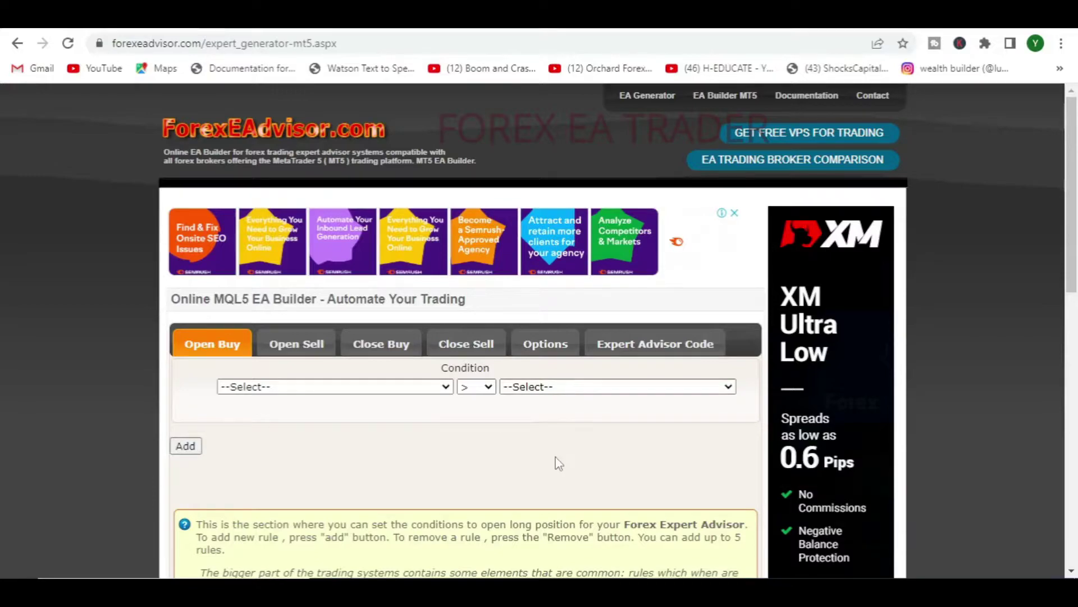
Open the EA Builder MT5 page and look over the conditions section for opening a long position.
left_click(718, 95)
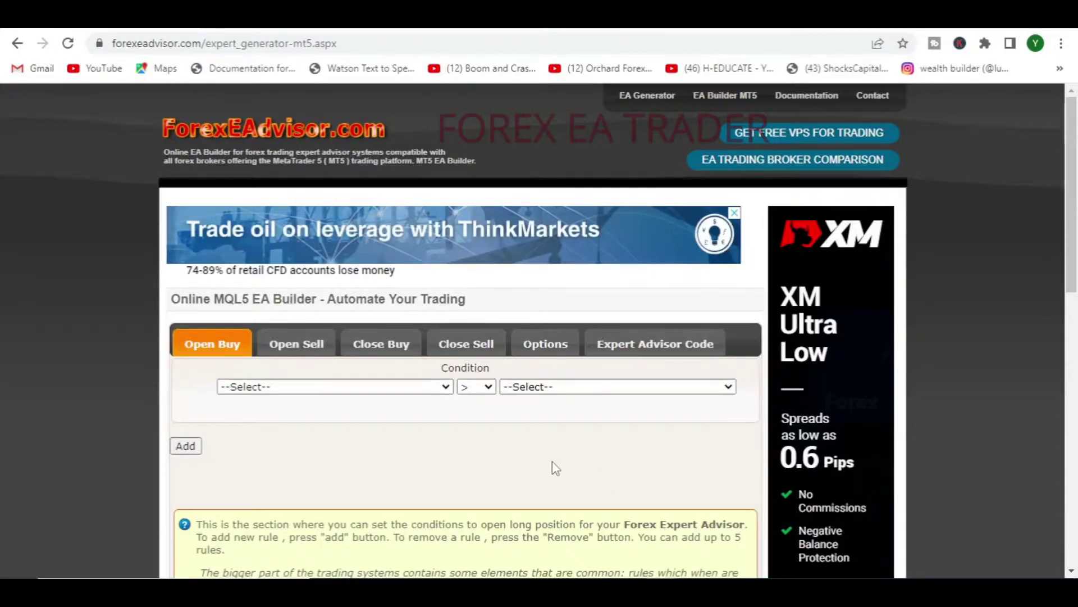
scroll(594, 451, "down", 1)
scroll(584, 354, "down", 3)
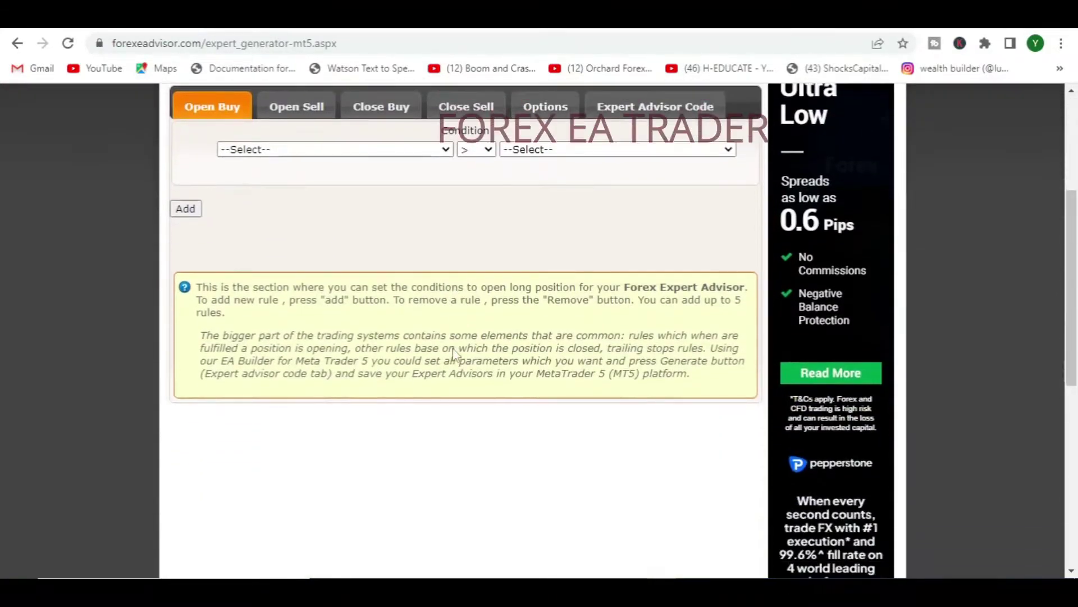
scroll(457, 345, "up", 5)
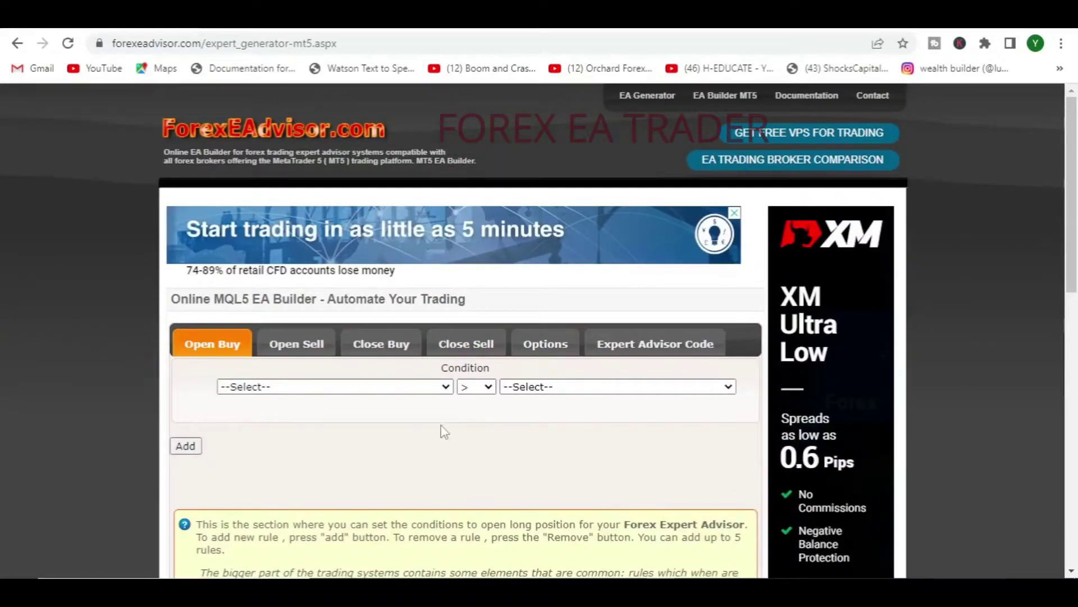
Define the Open Buy condition as Bears Power greater than a fixed Value of 90.
left_click(445, 388)
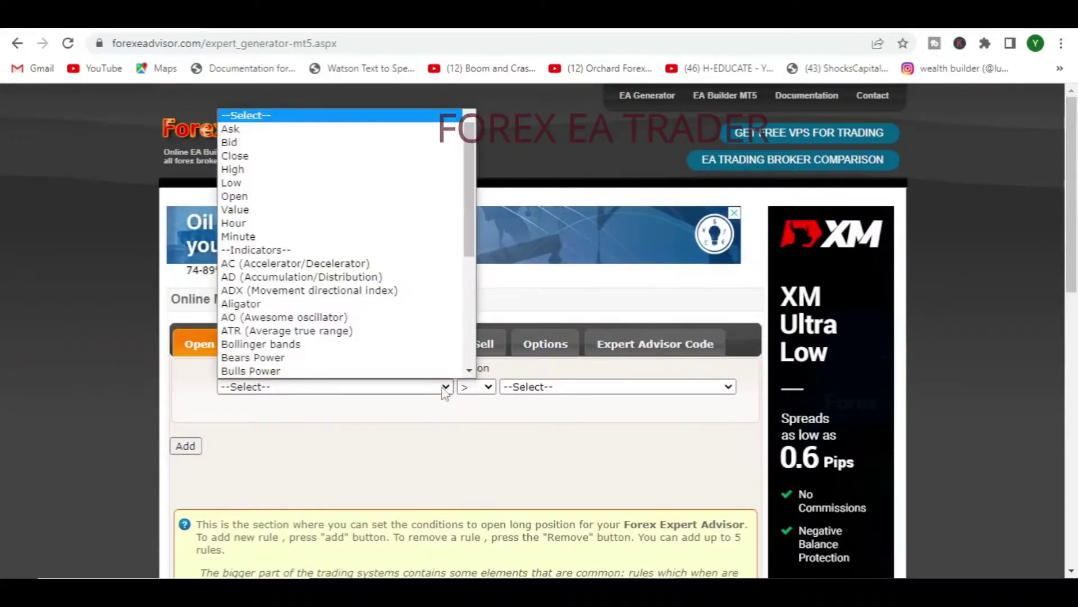
left_click(269, 359)
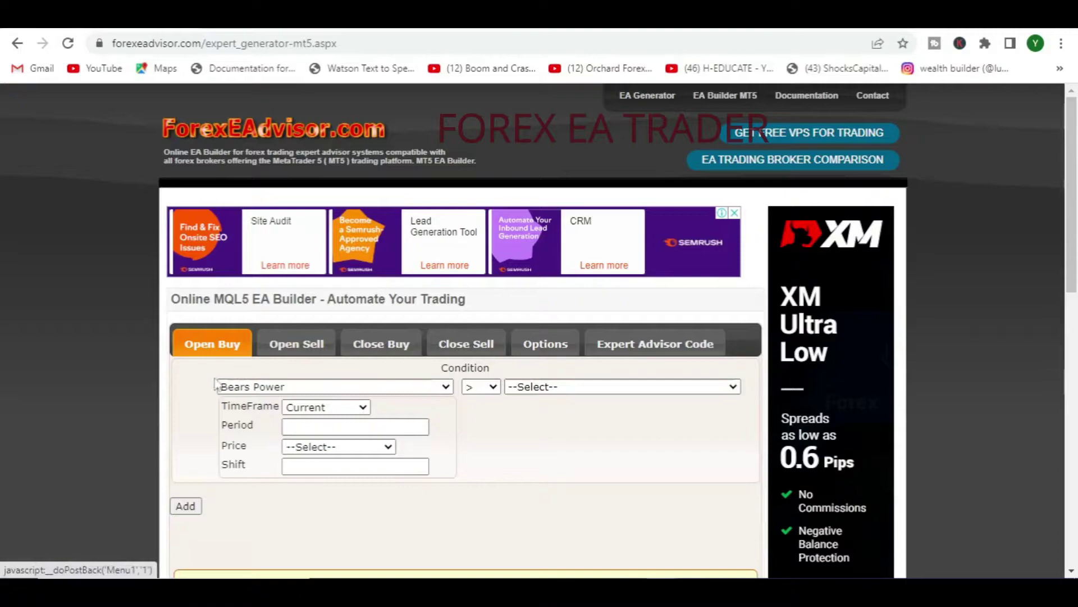
left_click(303, 345)
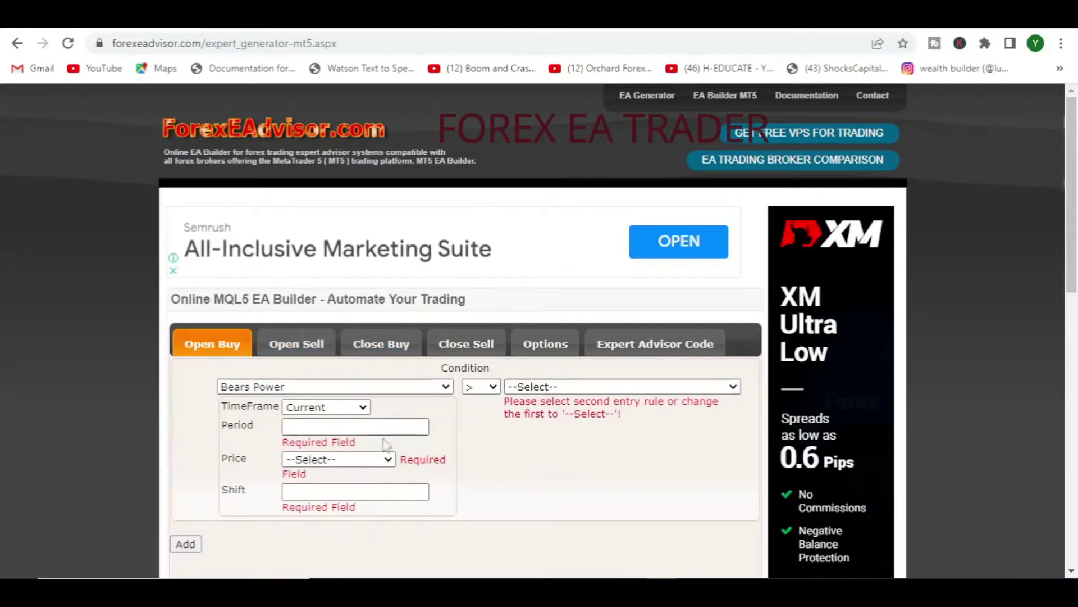
left_click(732, 387)
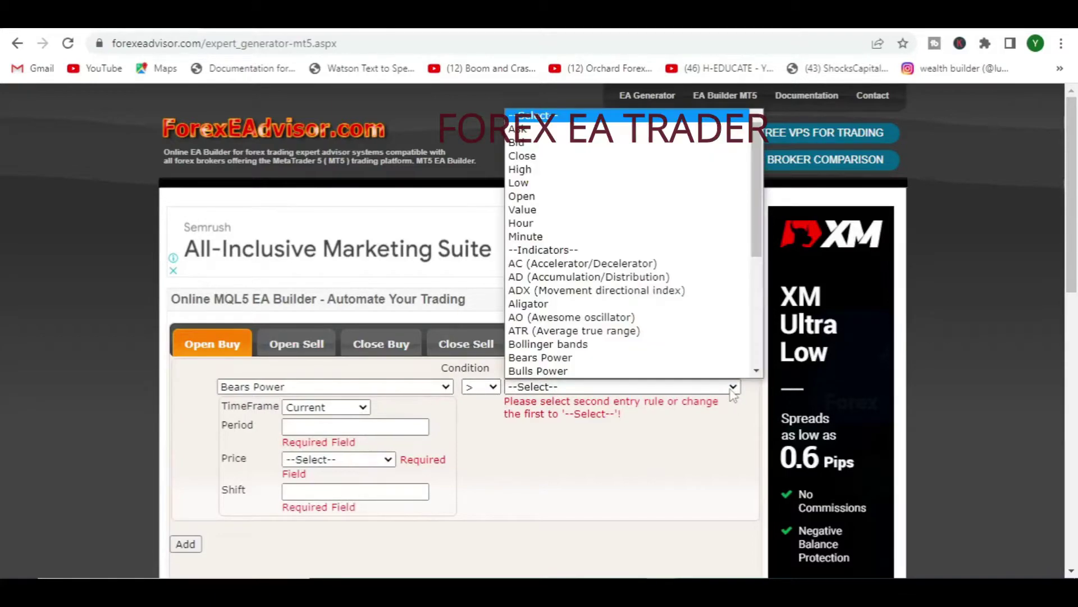
left_click(534, 211)
left_click(558, 408)
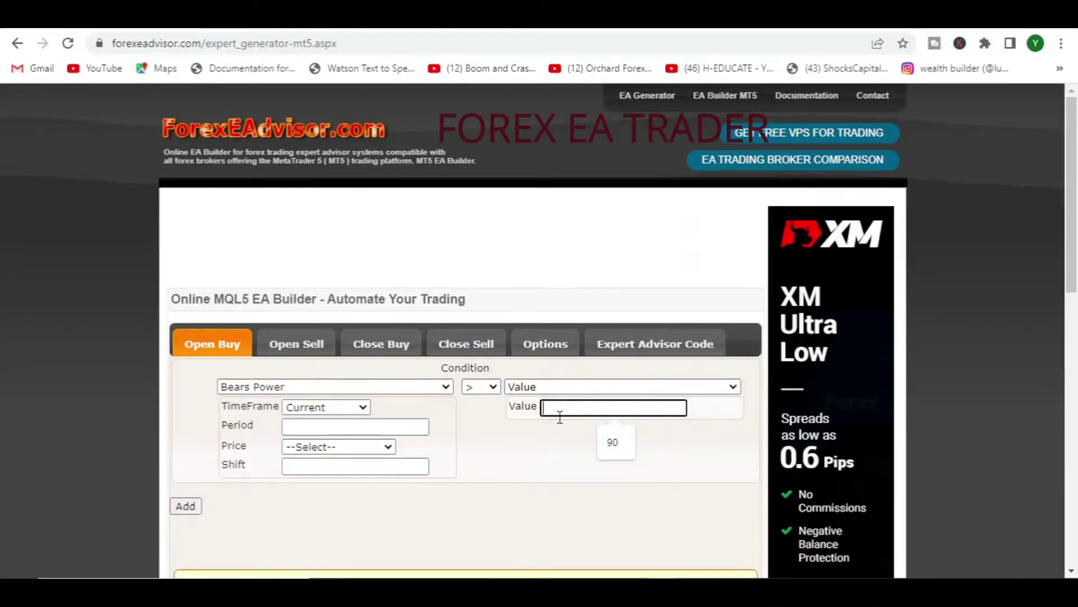
left_click(613, 444)
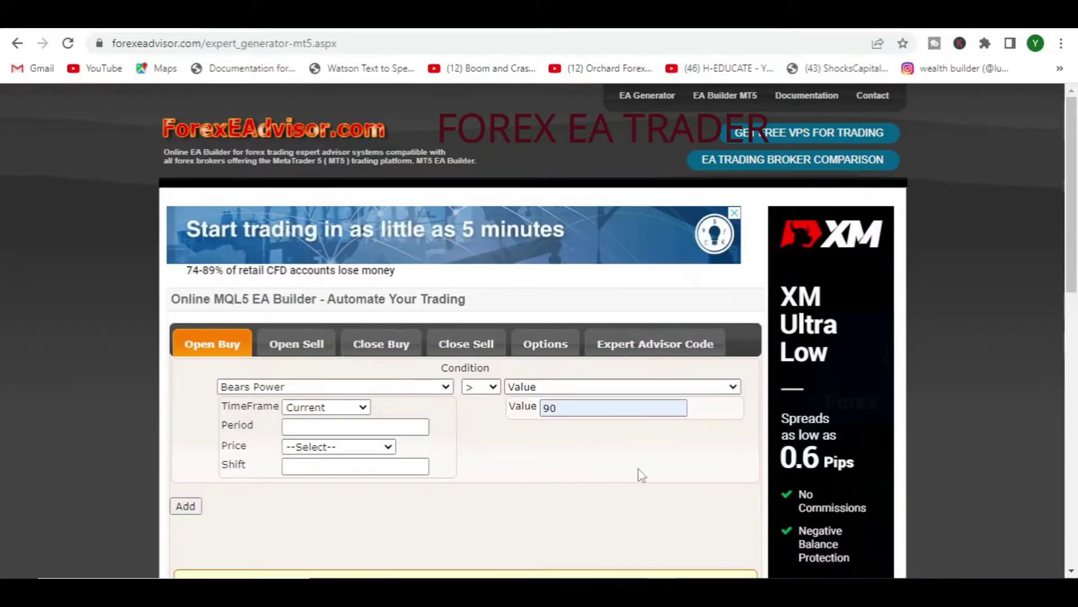
Fill in the Open Buy Bears Power parameters with period 90, shift 67 and price PRICE_CLOSE.
left_click(291, 347)
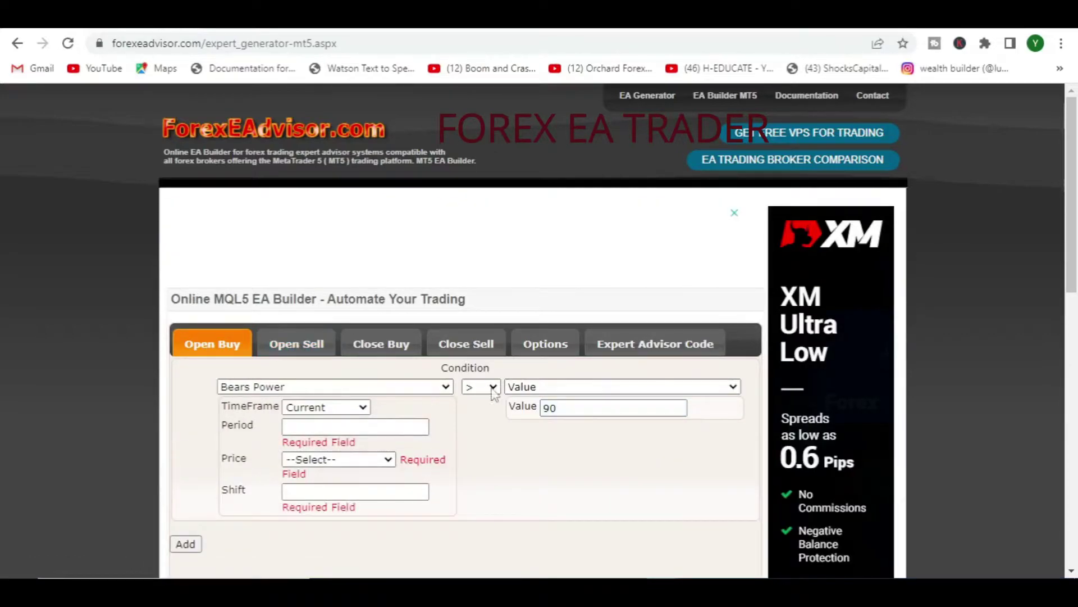
left_click(341, 428)
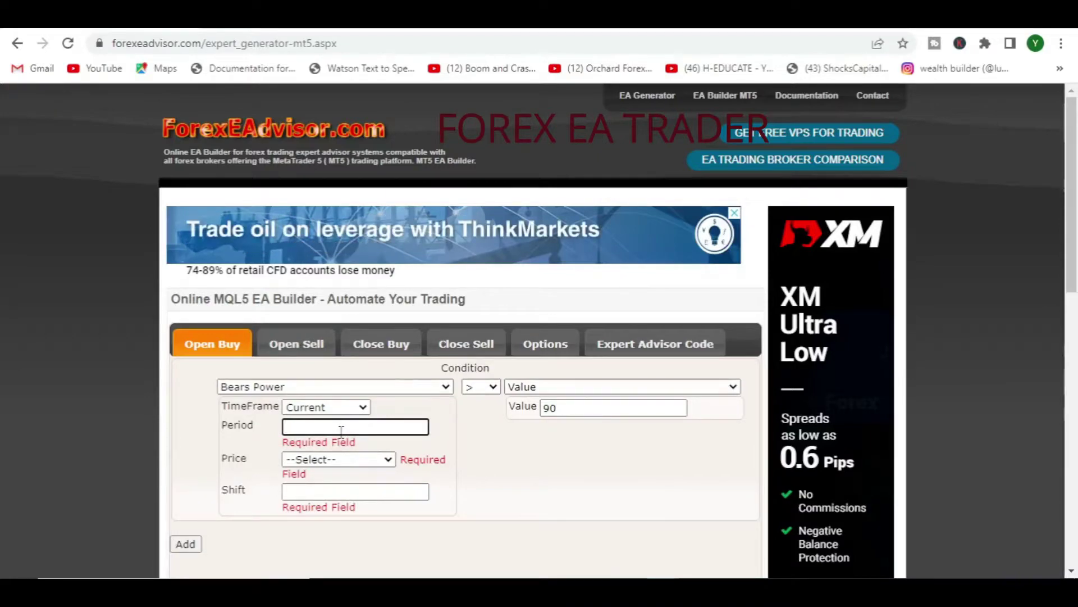
type("90")
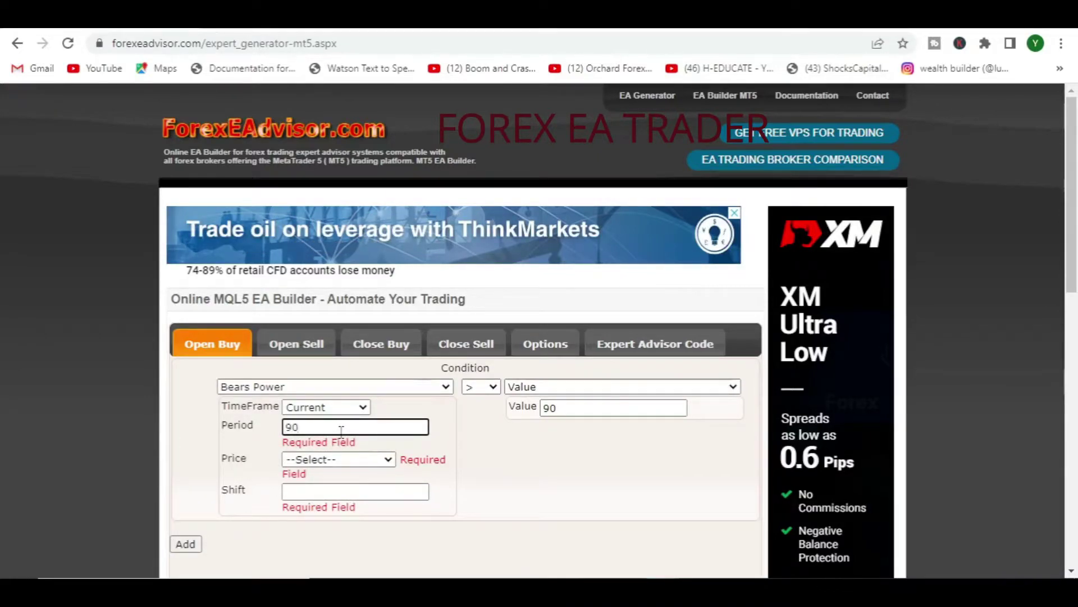
left_click(304, 495)
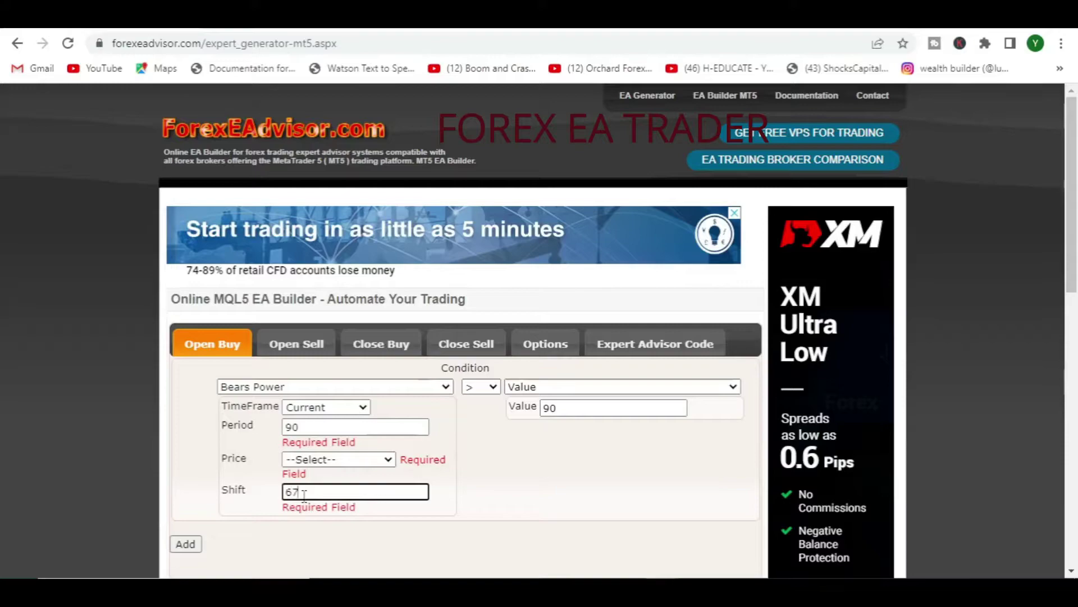
left_click(386, 460)
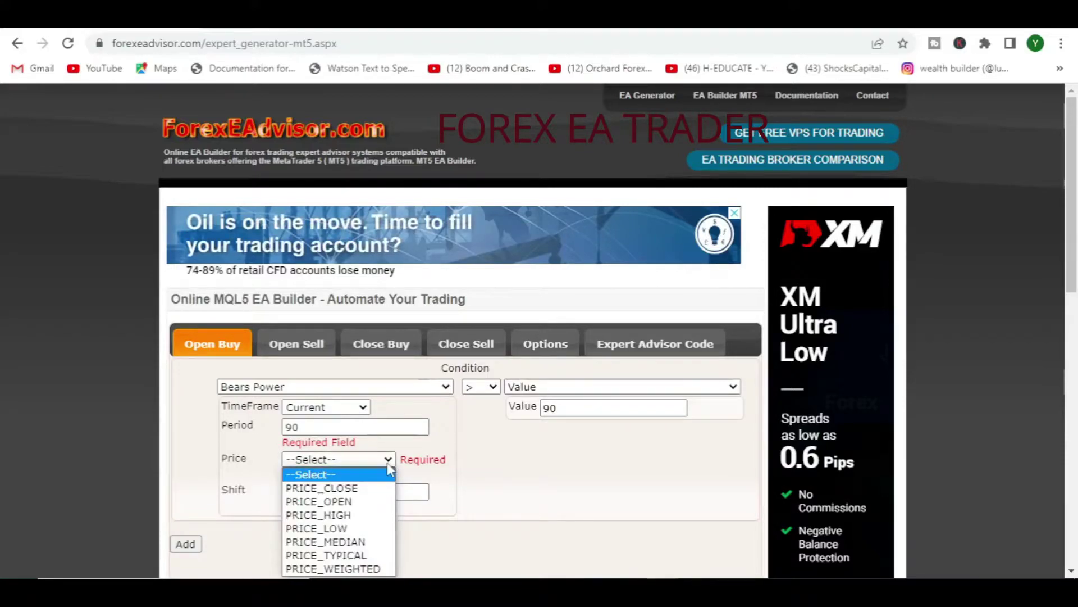
left_click(315, 487)
left_click(510, 480)
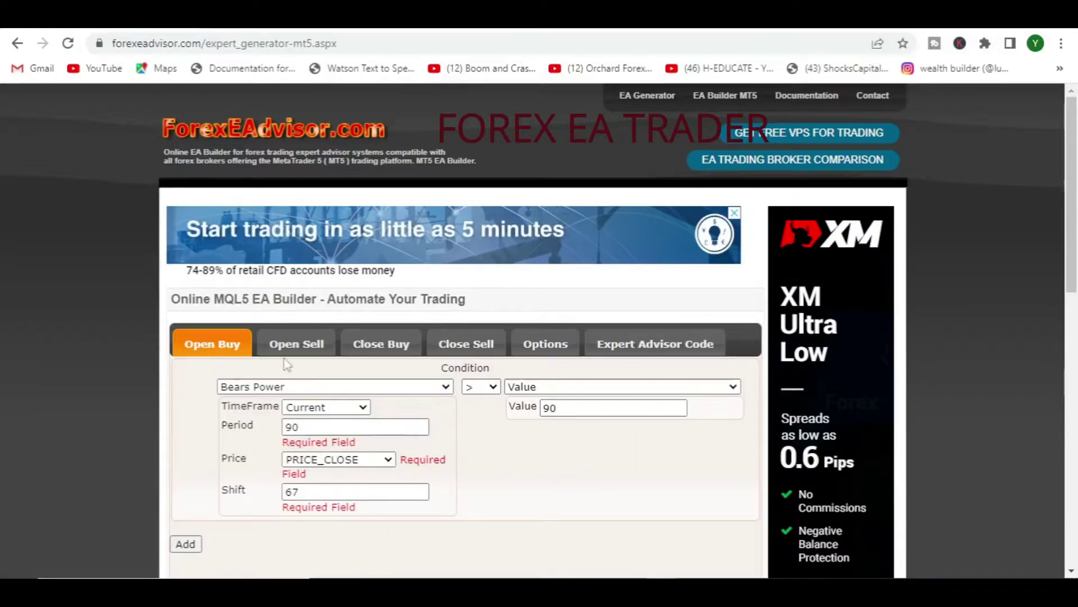
Switch to the Open Sell rules and choose Bears Power as the first element of the condition.
left_click(299, 349)
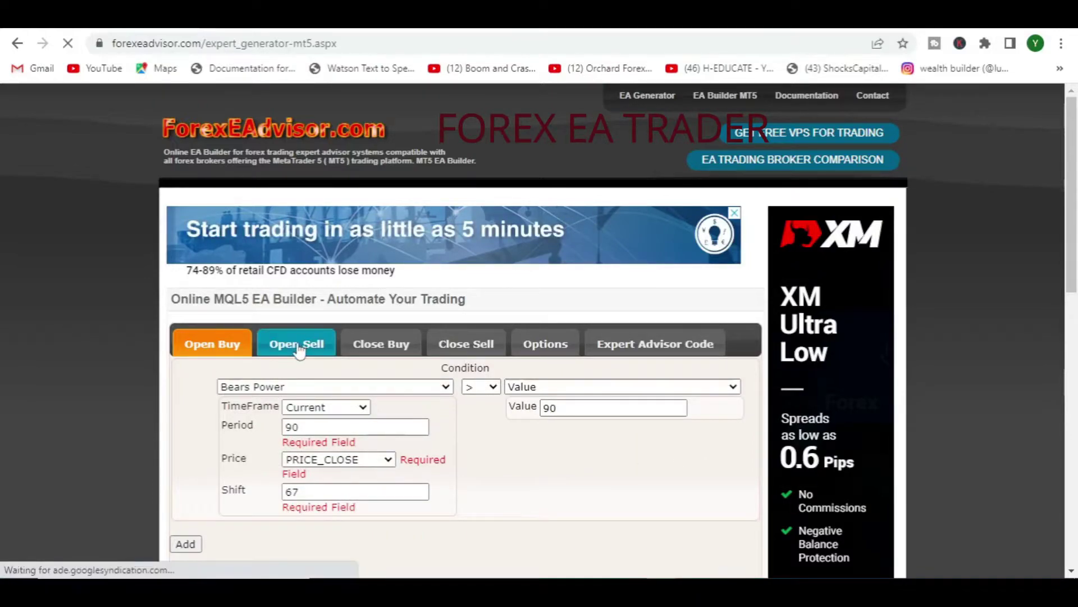
left_click(331, 387)
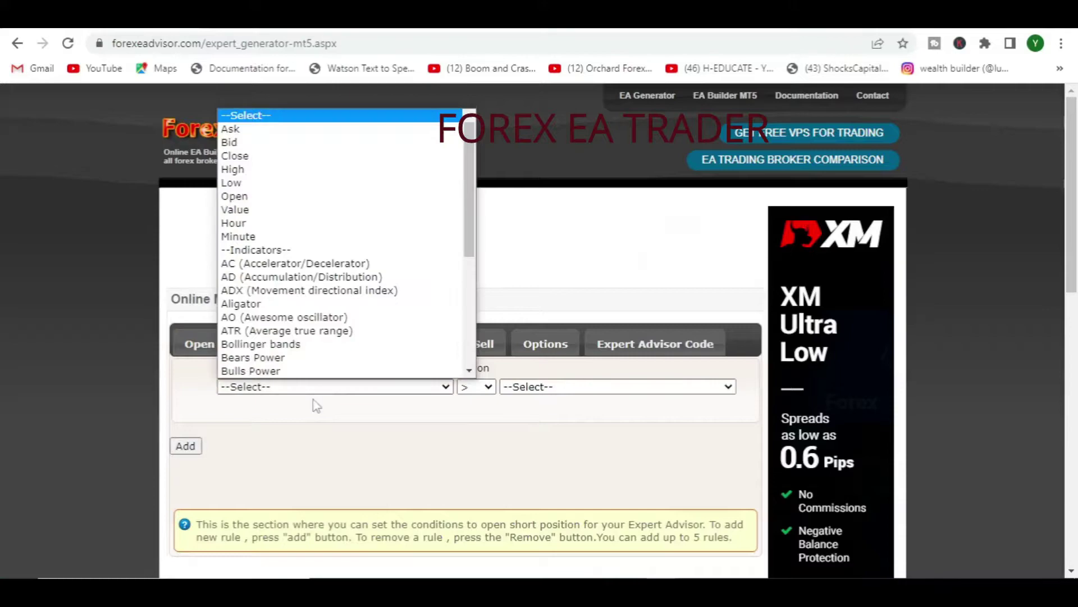
left_click(253, 303)
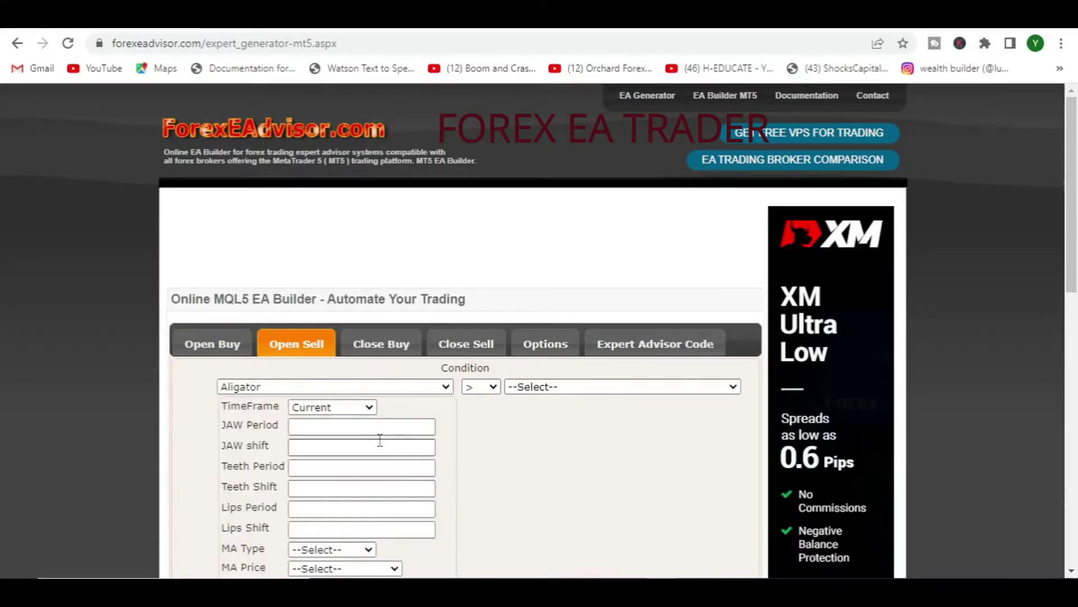
left_click(360, 387)
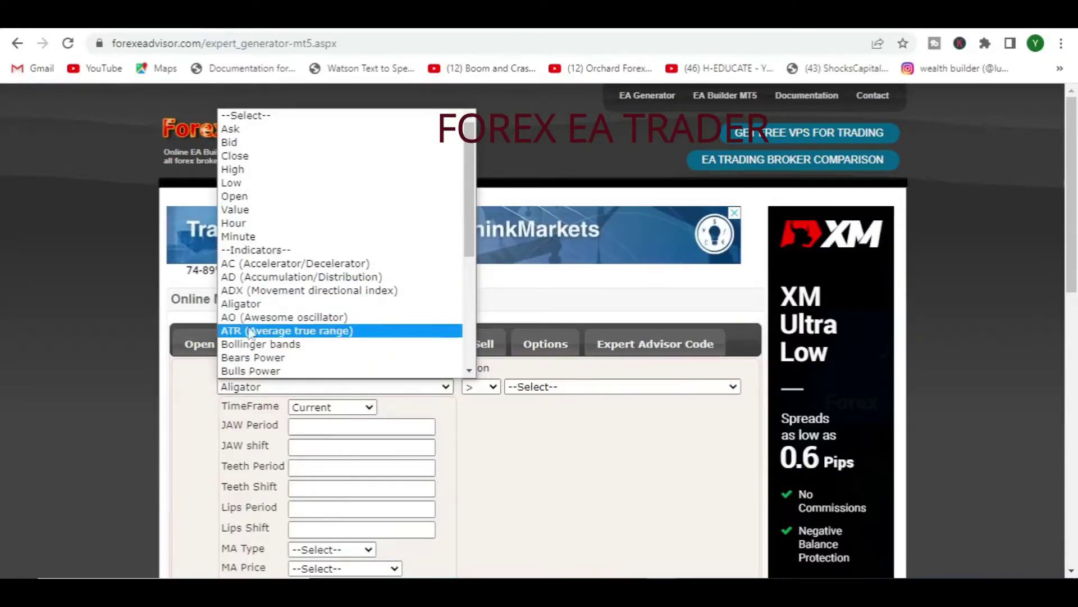
left_click(243, 358)
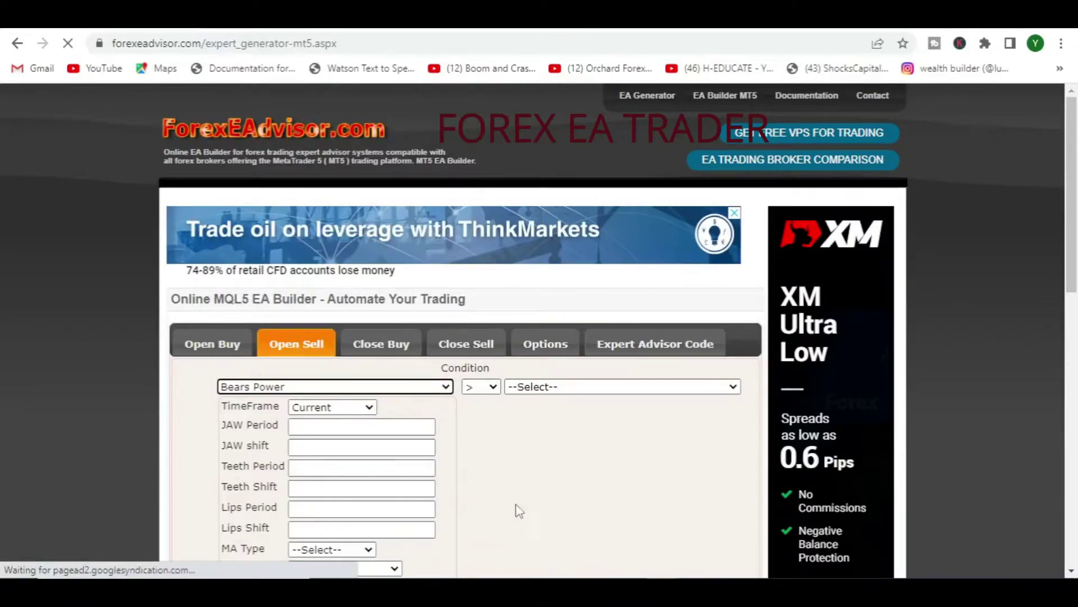
Set the Open Sell Bears Power parameters to period 90, price PRICE_CLOSE and shift 0.
left_click(326, 428)
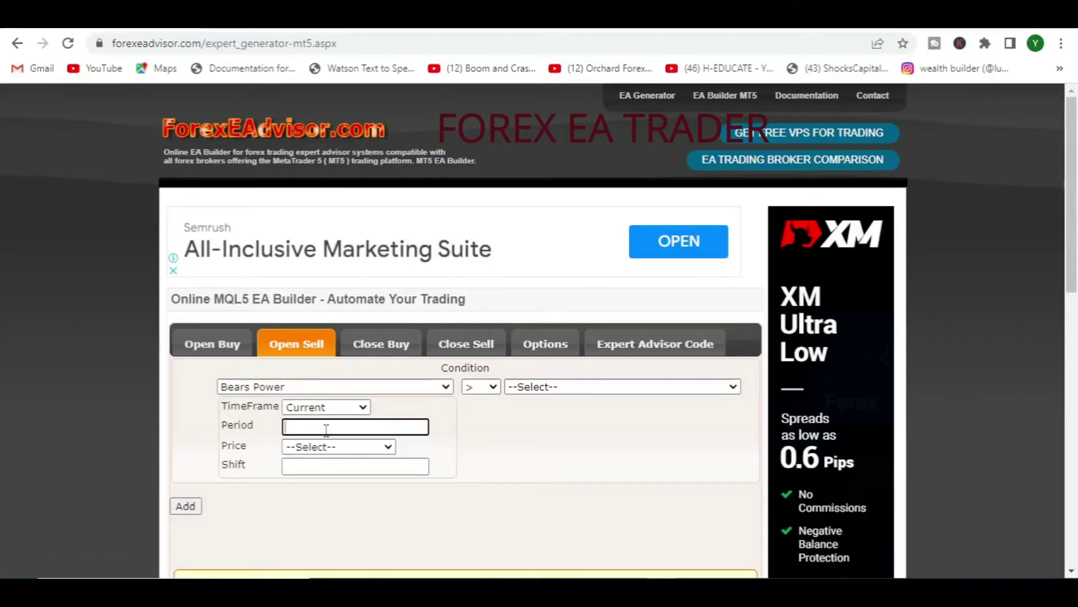
type("90")
left_click(335, 447)
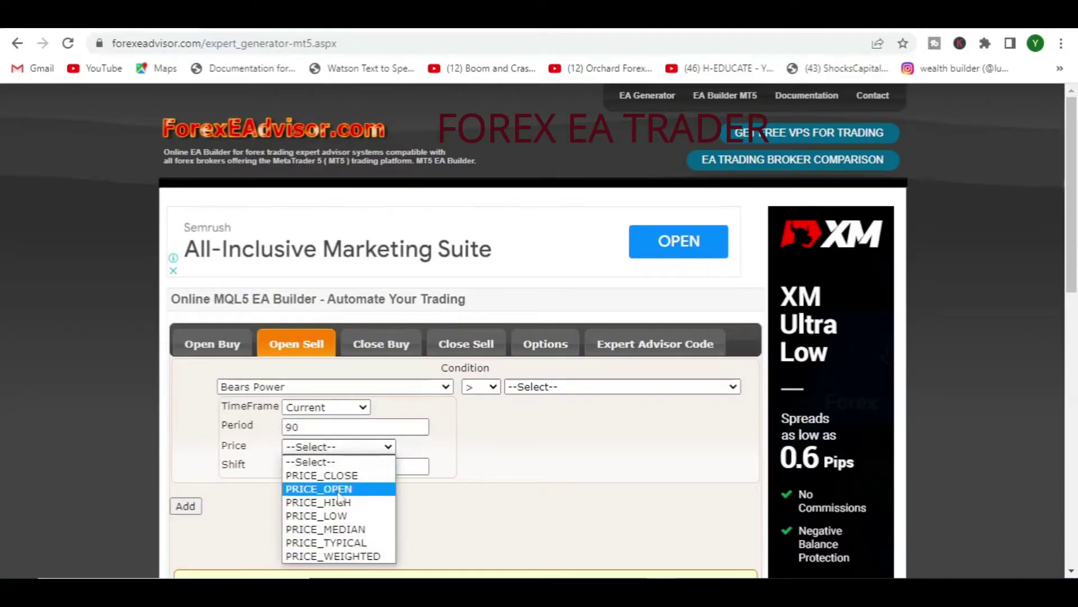
left_click(343, 479)
left_click(333, 468)
type("0")
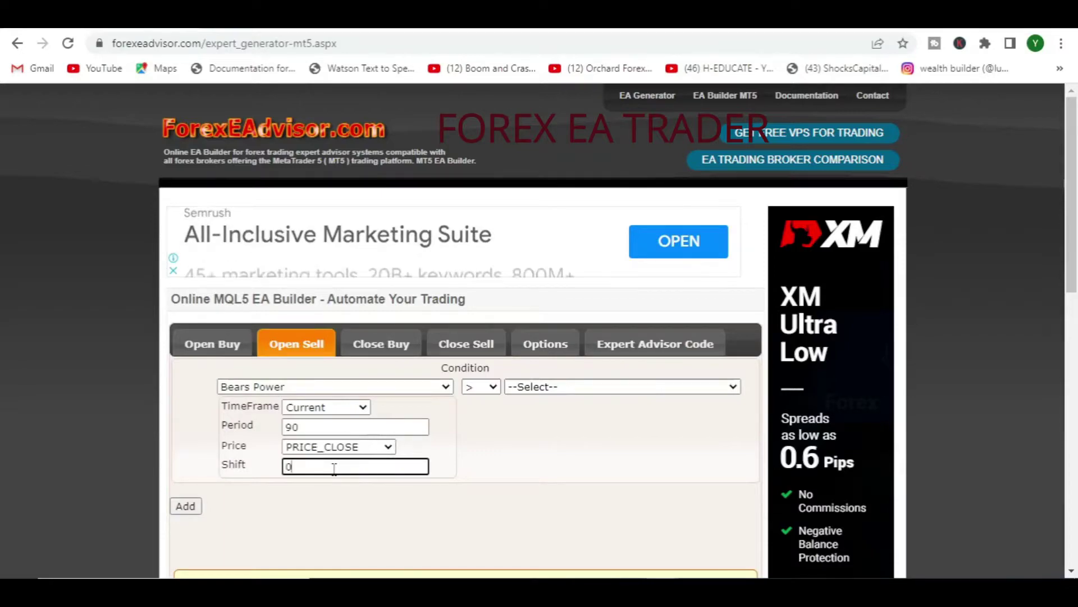
Compare the Open Sell Bears Power against a fixed Value of 90.
left_click(538, 389)
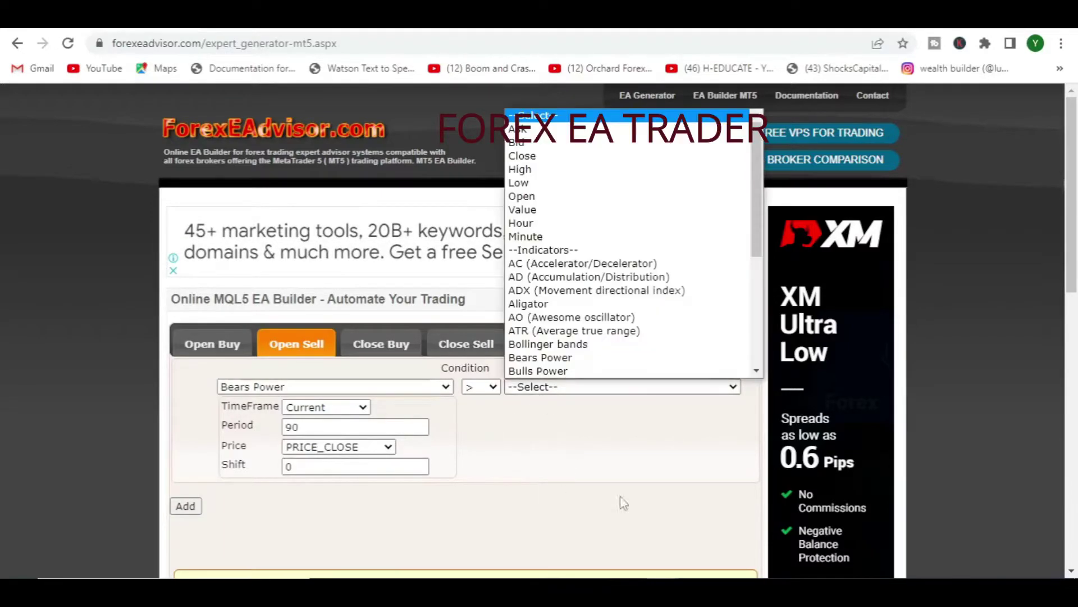
left_click(544, 210)
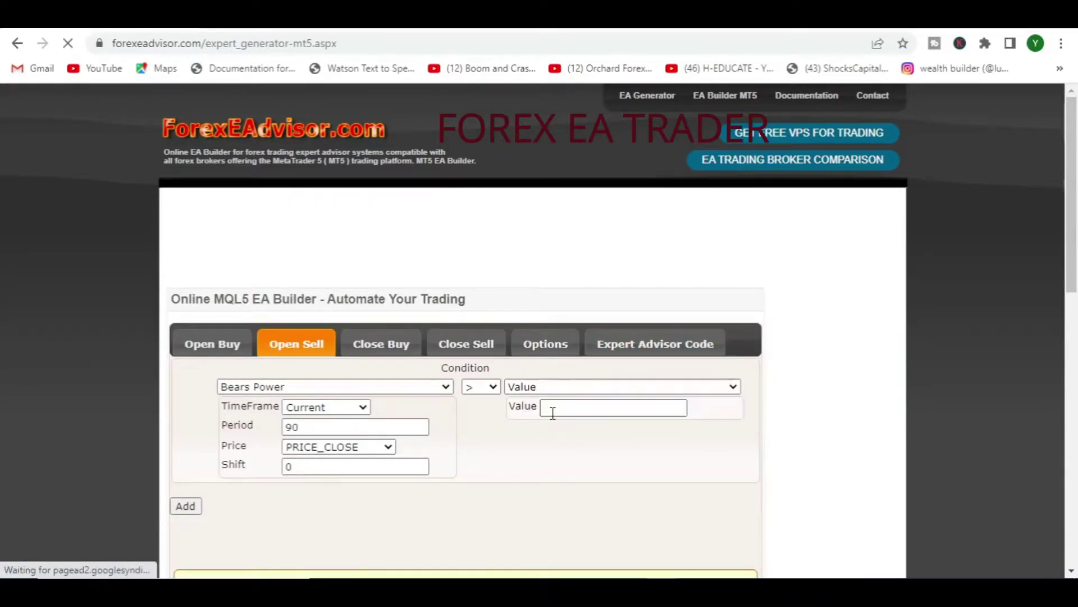
left_click(551, 413)
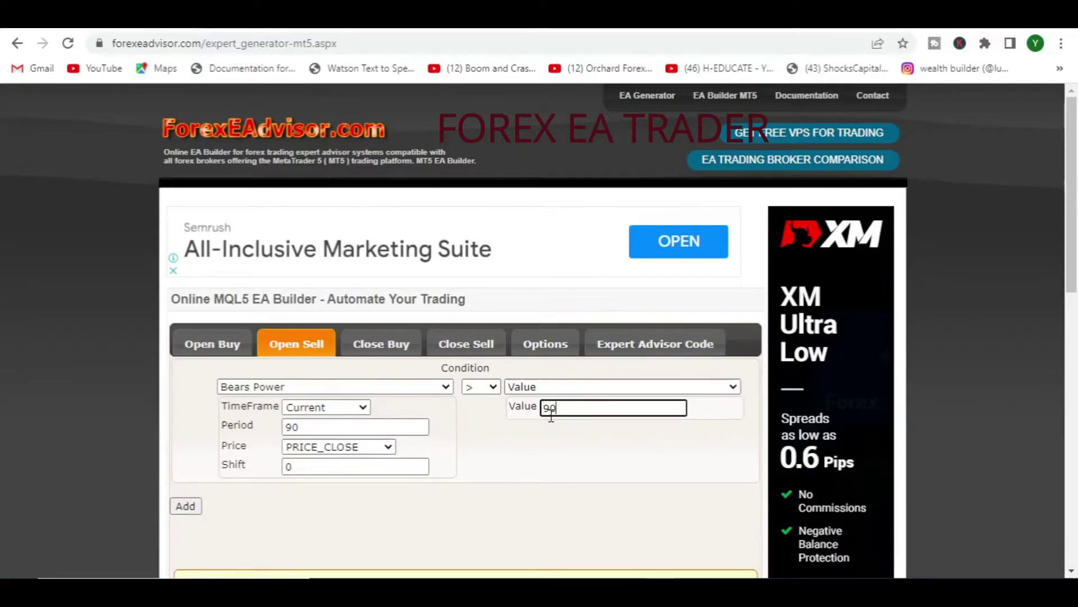
left_click(573, 493)
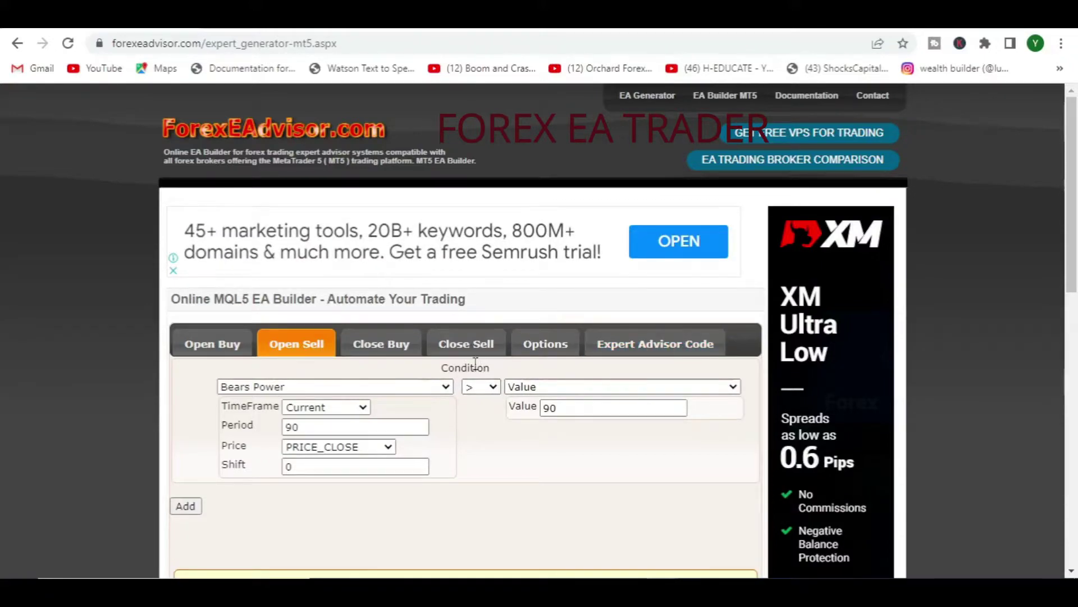
Review the expert advisor's lot and stop options, and generate its MQL5 code.
left_click(546, 343)
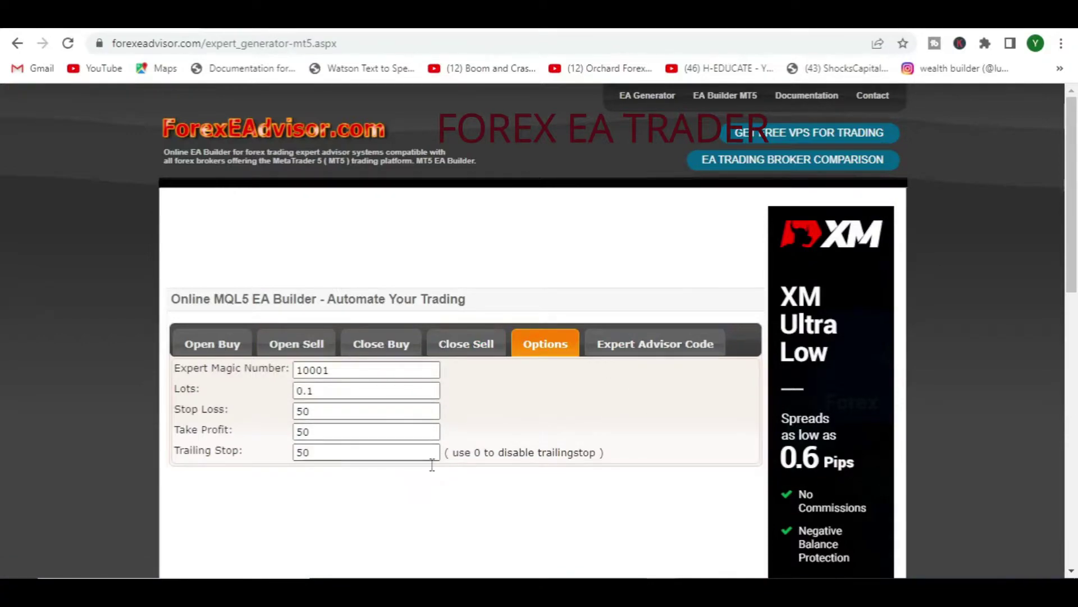
left_click(627, 350)
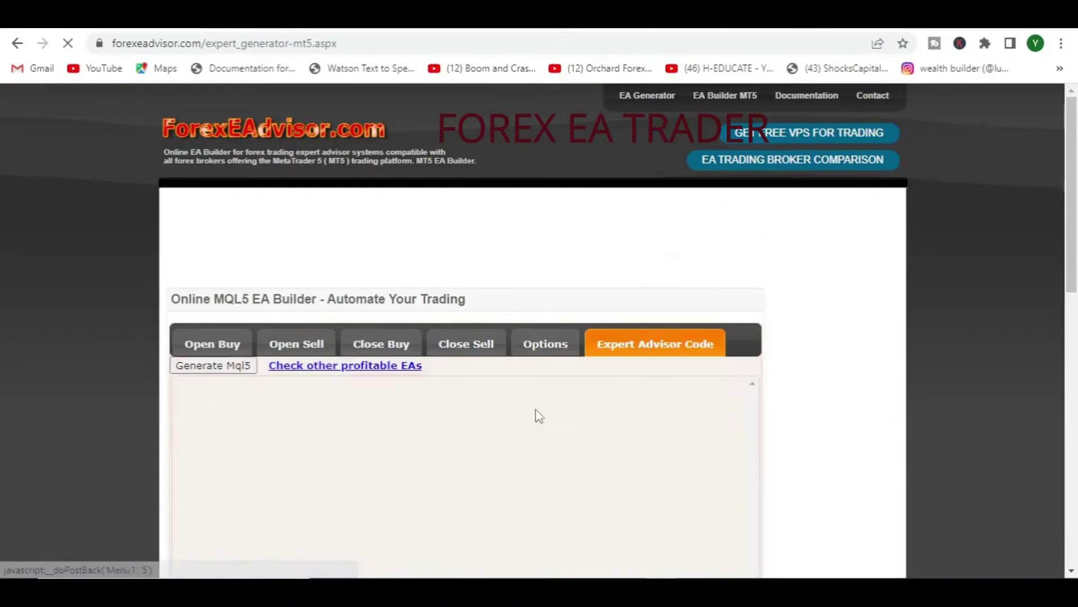
scroll(482, 430, "down", 1)
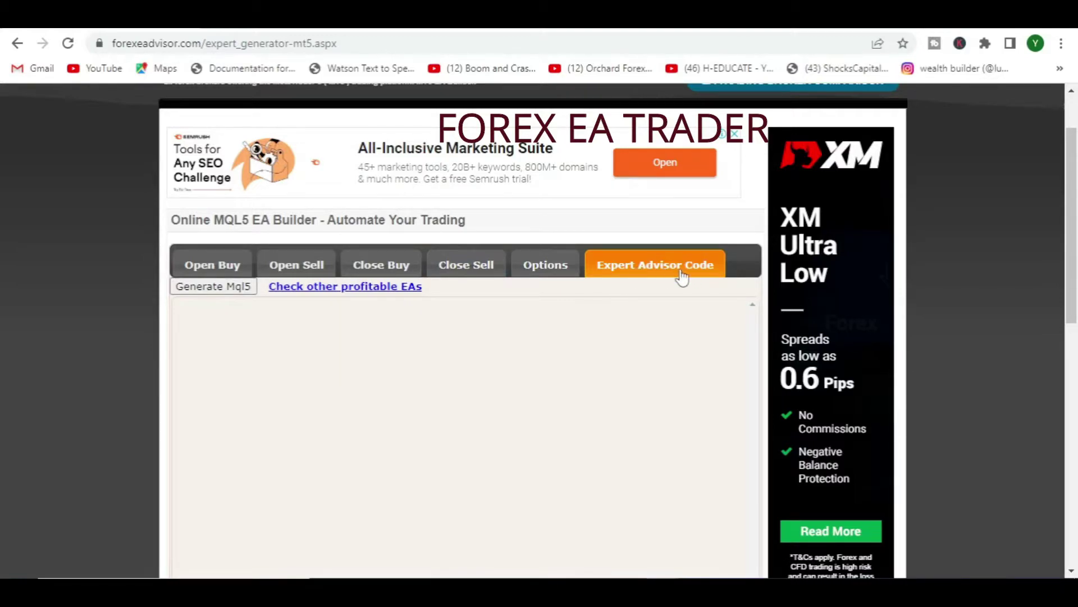
left_click(216, 288)
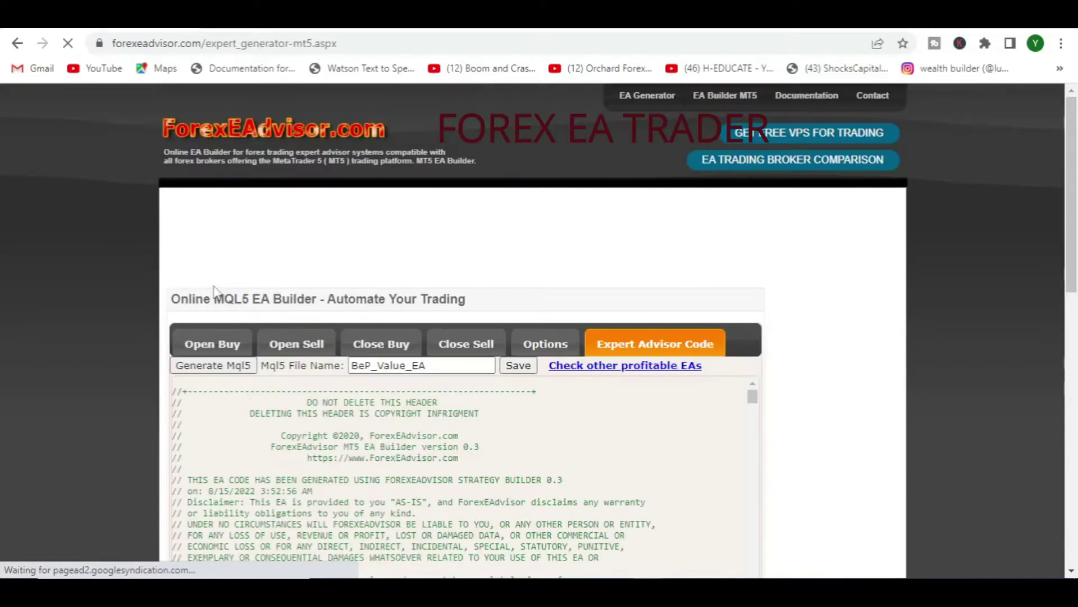
Save the generated MQL5 code under the file name pop EA and show the downloaded file in its folder.
scroll(516, 436, "down", 4)
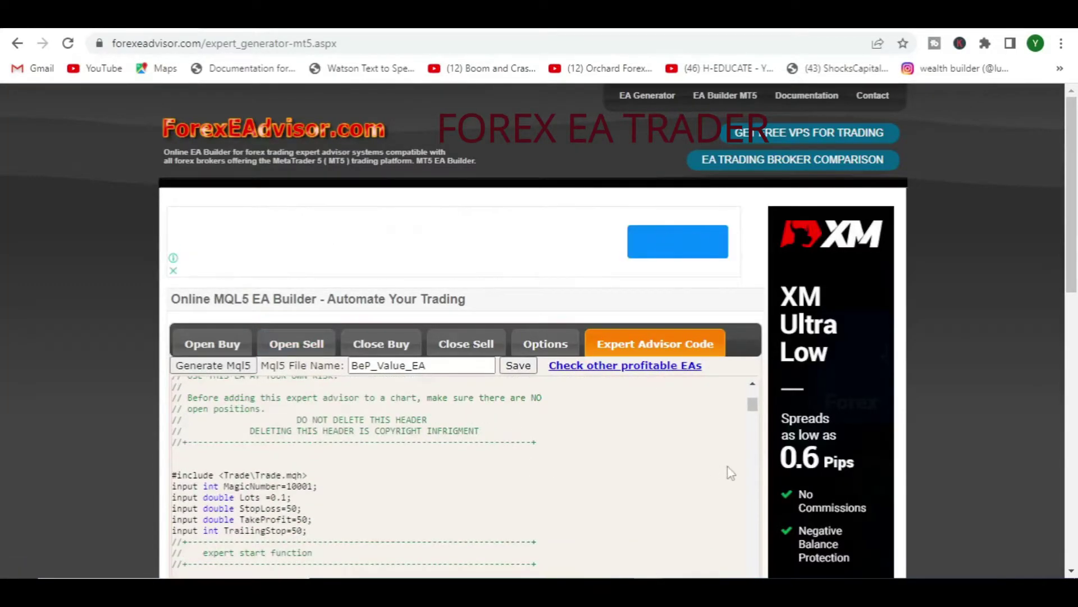
scroll(366, 478, "down", 10)
scroll(465, 429, "down", 3)
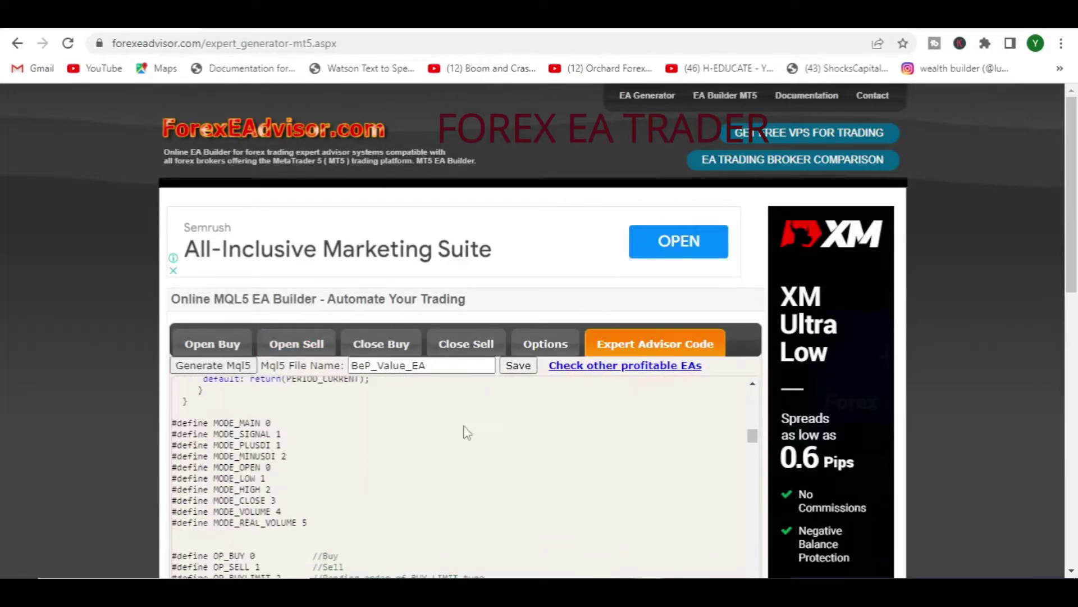
scroll(573, 269, "down", 3)
scroll(495, 320, "up", 10)
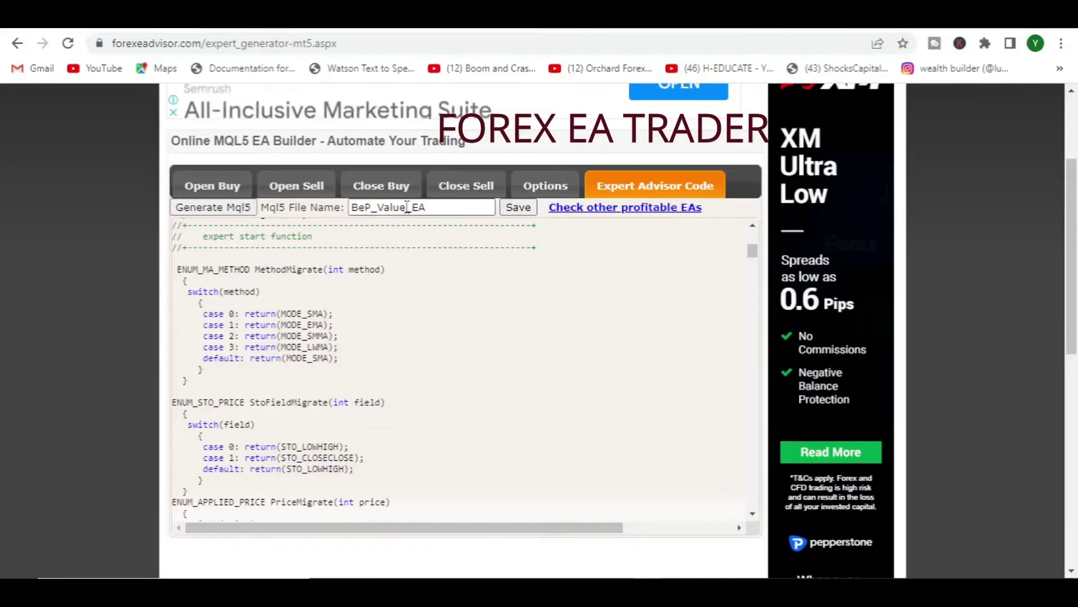
left_click_drag(418, 208, 325, 207)
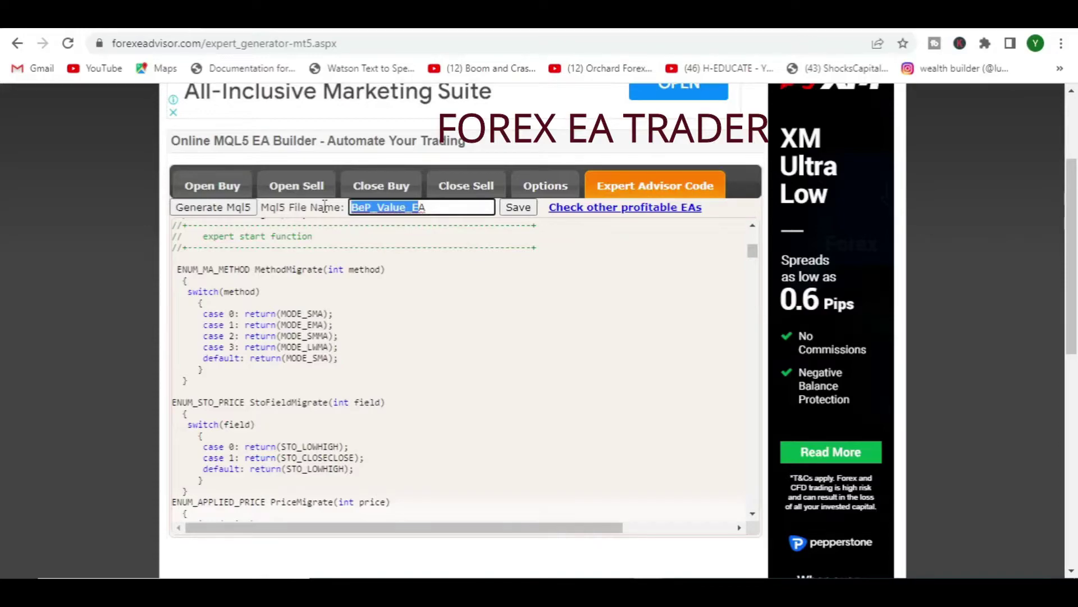
type("pd")
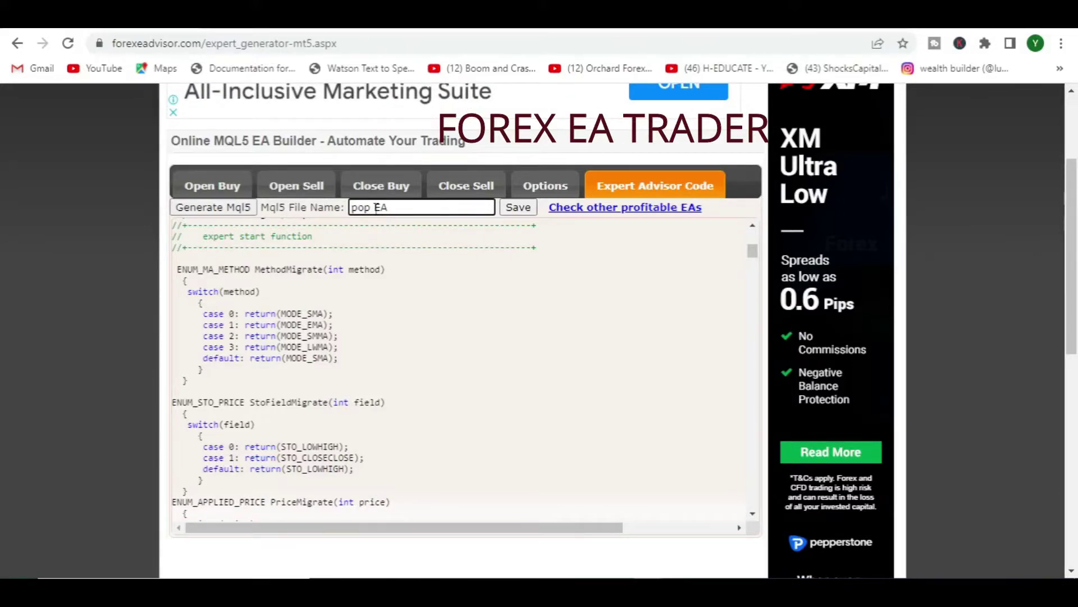
left_click(517, 208)
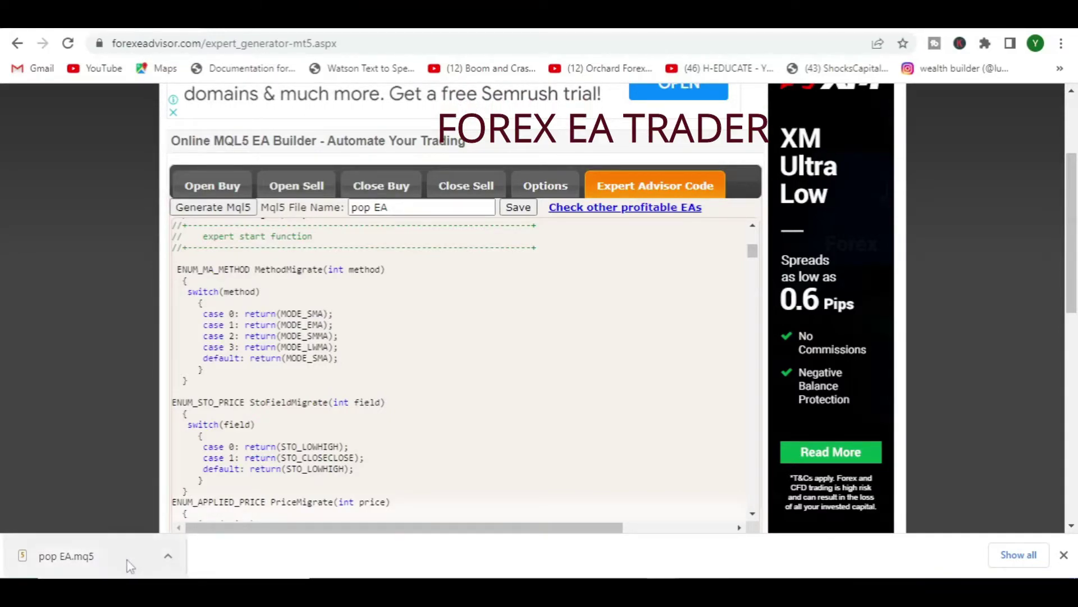
left_click(169, 556)
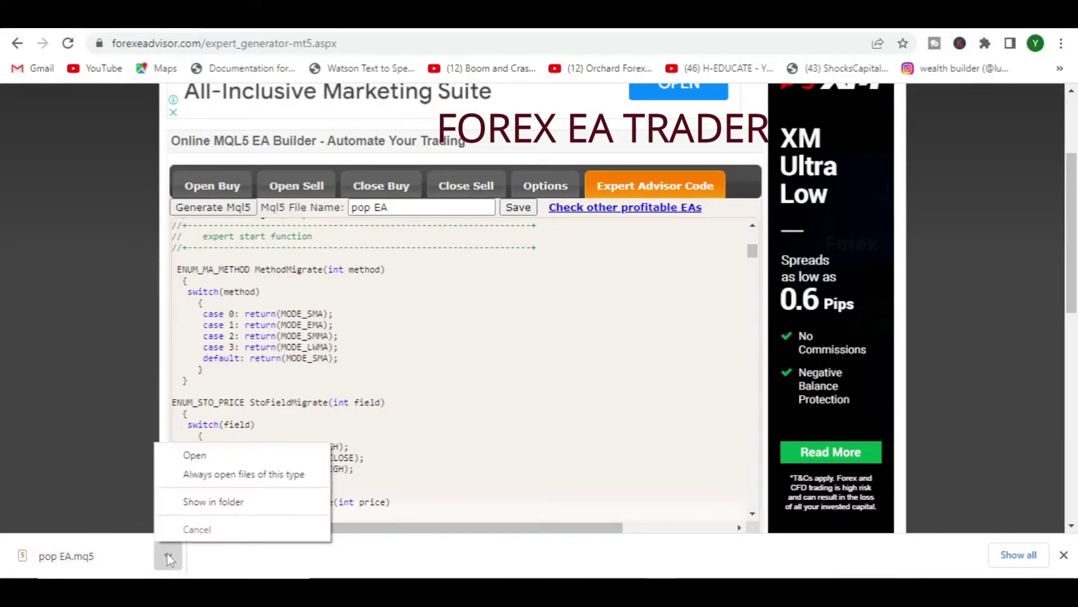
left_click(202, 502)
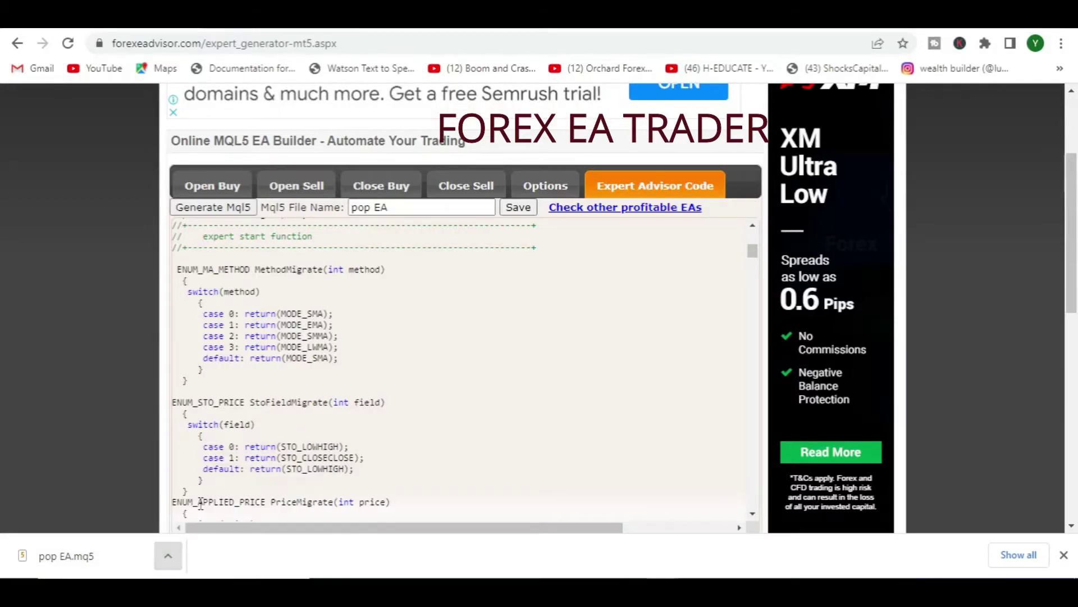
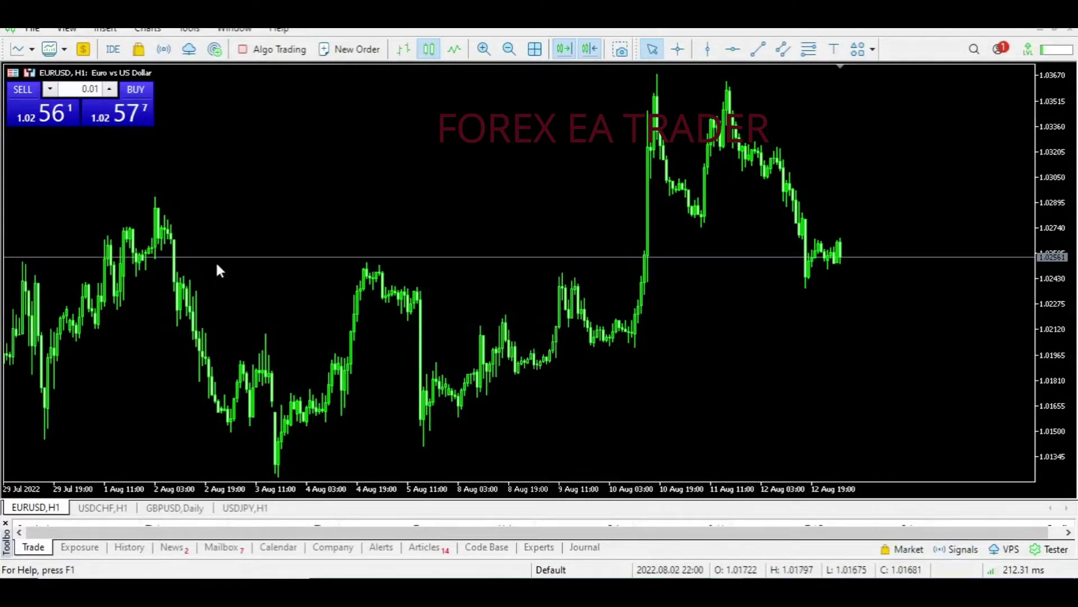
Switch to MetaTrader 5, open its data folder and go into the Experts folder inside MQL5.
left_click(32, 30)
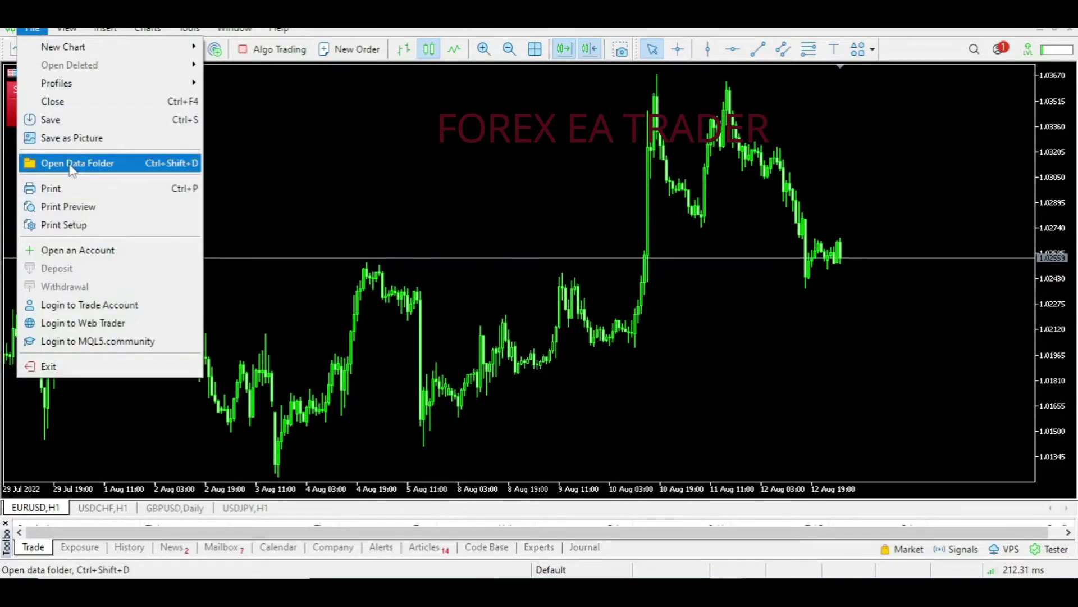
left_click(72, 166)
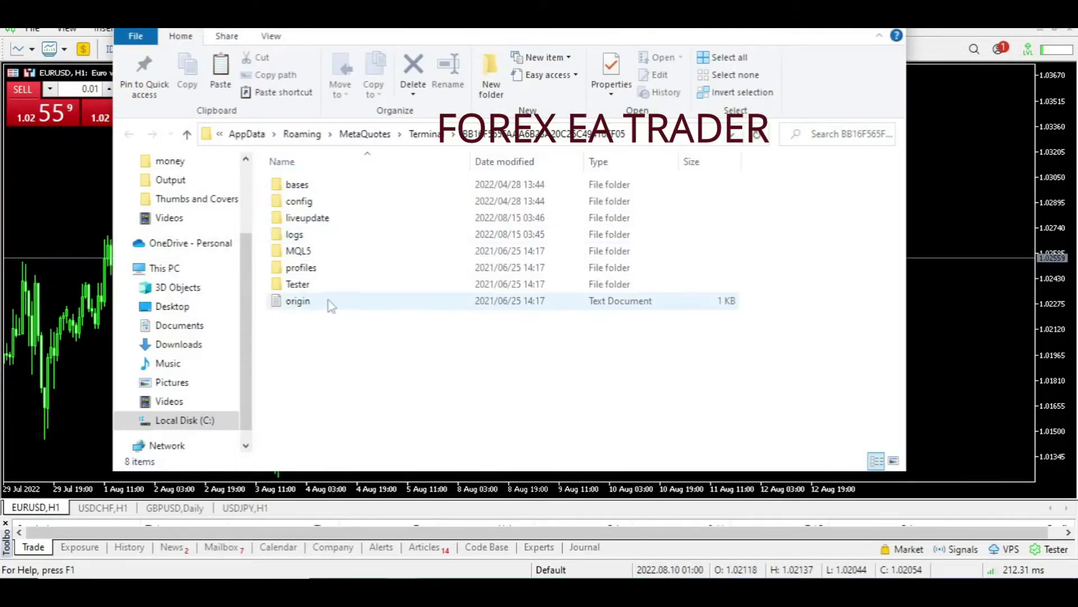
double_click(300, 252)
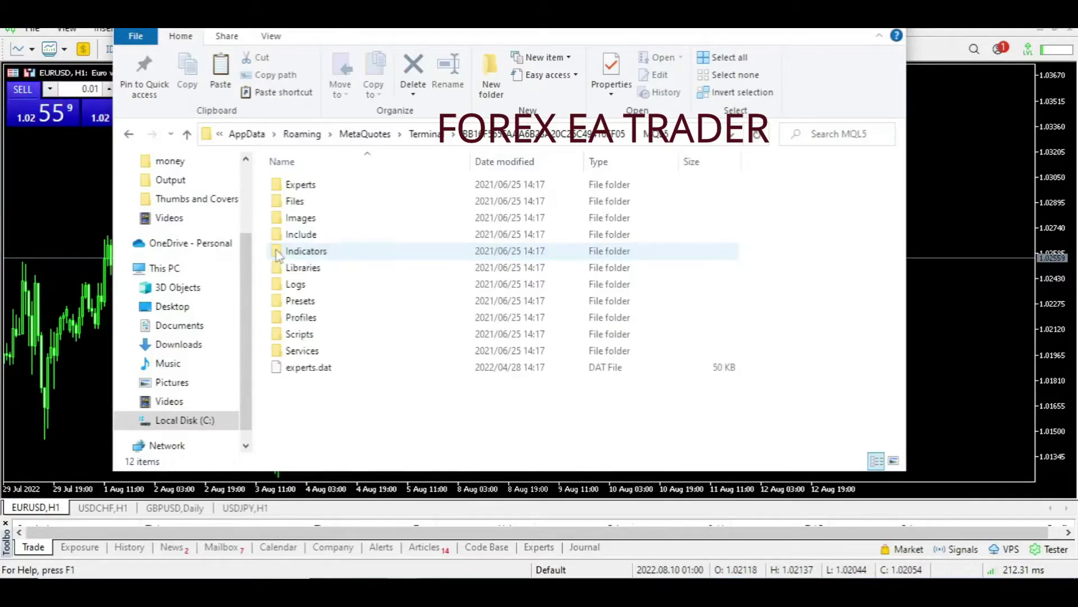
double_click(277, 187)
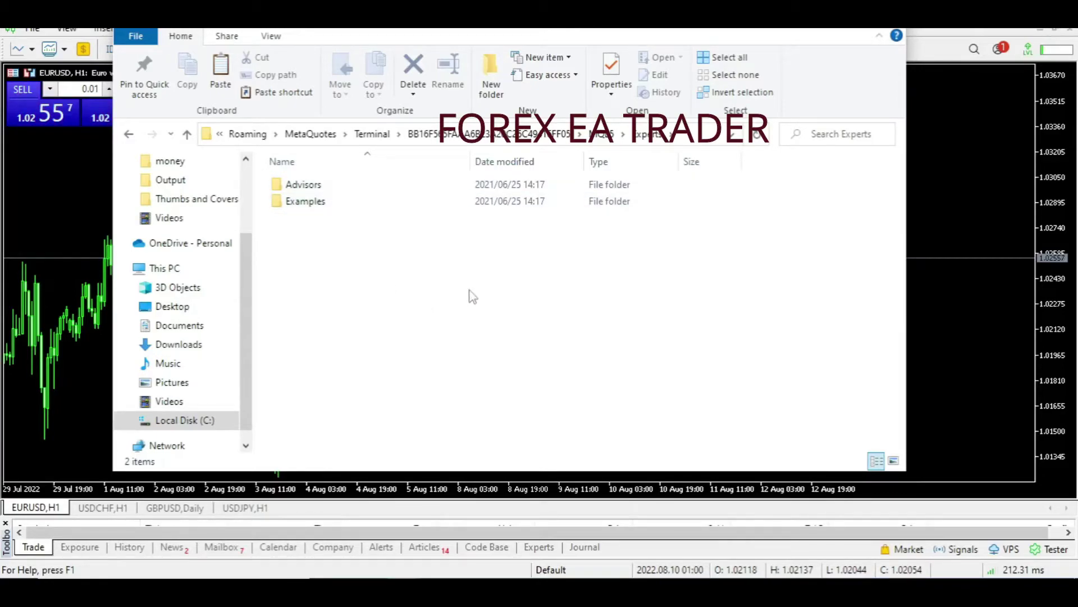
Paste the copied pop EA source file into the Experts folder.
right_click(341, 244)
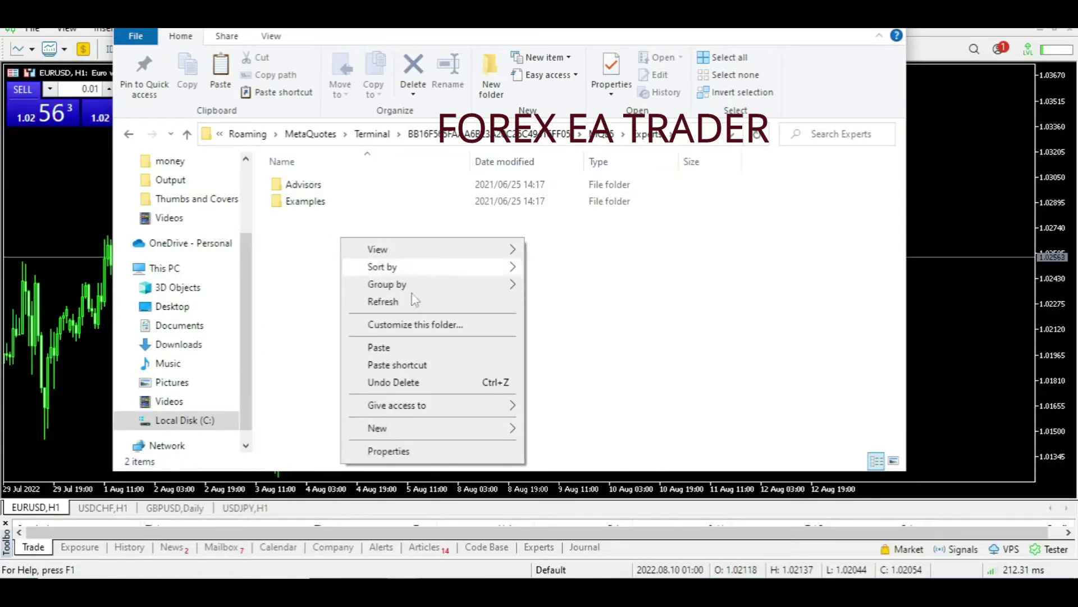
left_click(377, 347)
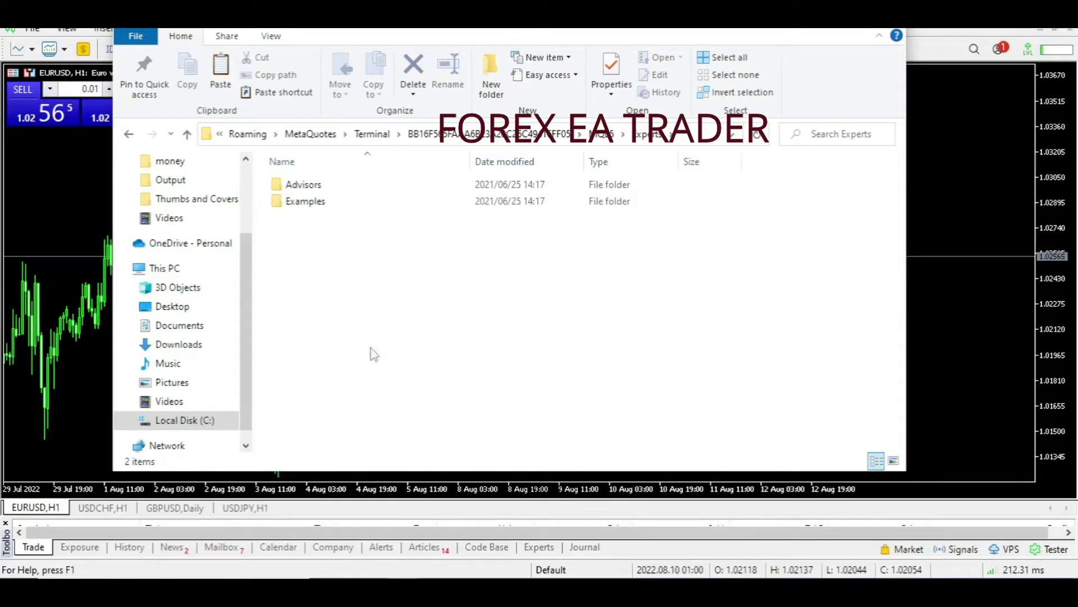
left_click(435, 338)
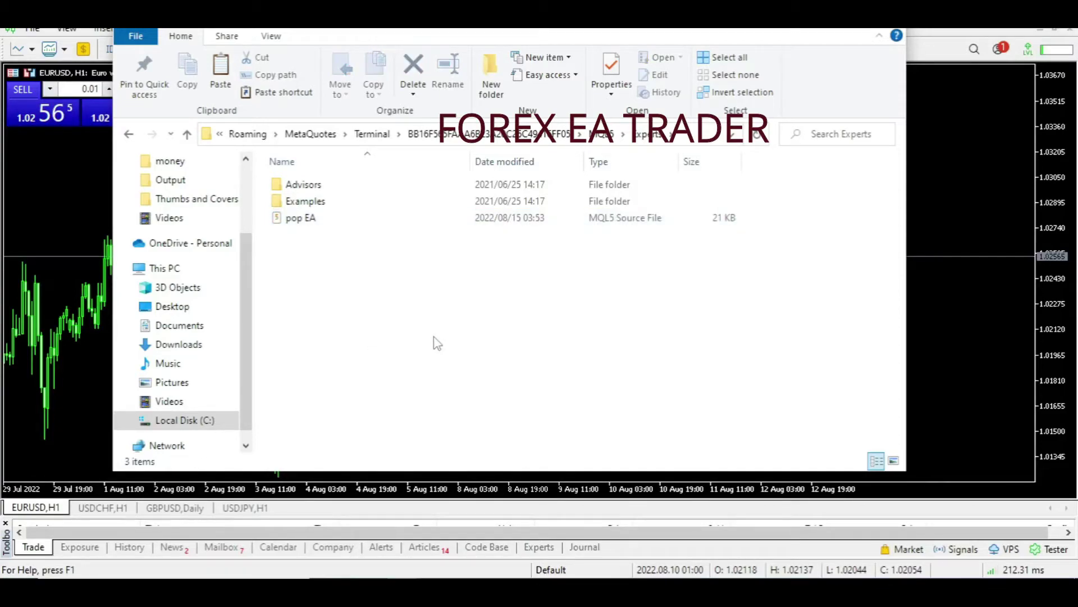
Put the folder window away and show the Navigator in MetaTrader 5.
left_click(814, 28)
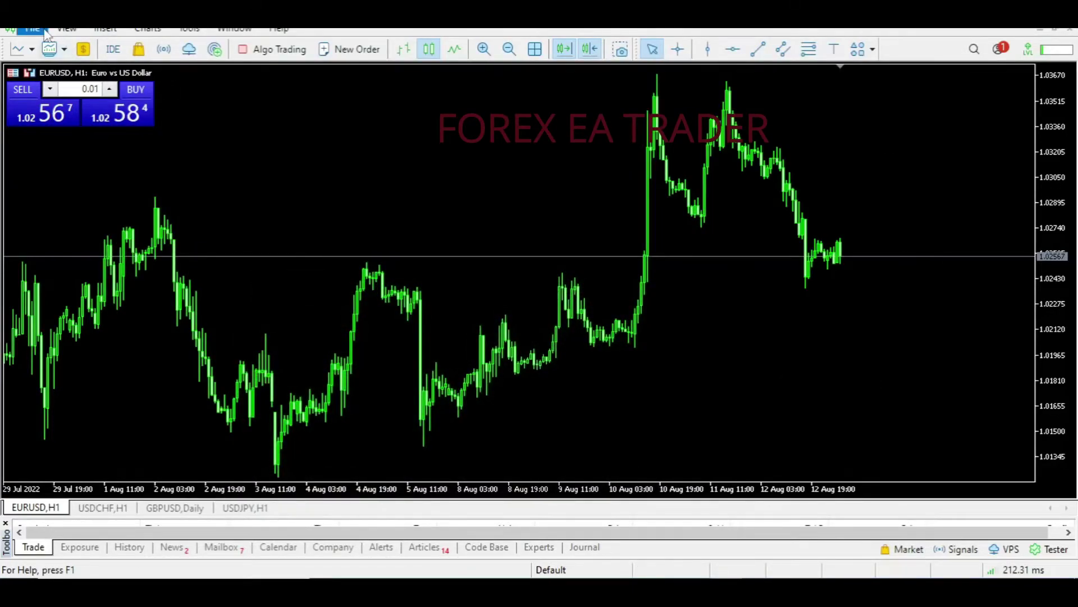
left_click(73, 32)
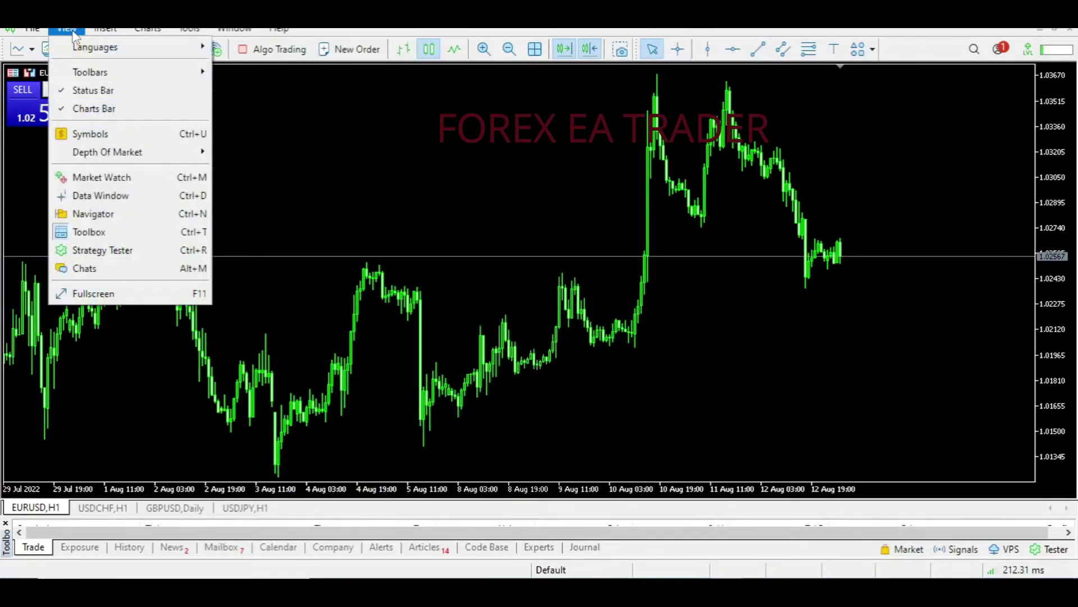
left_click(93, 214)
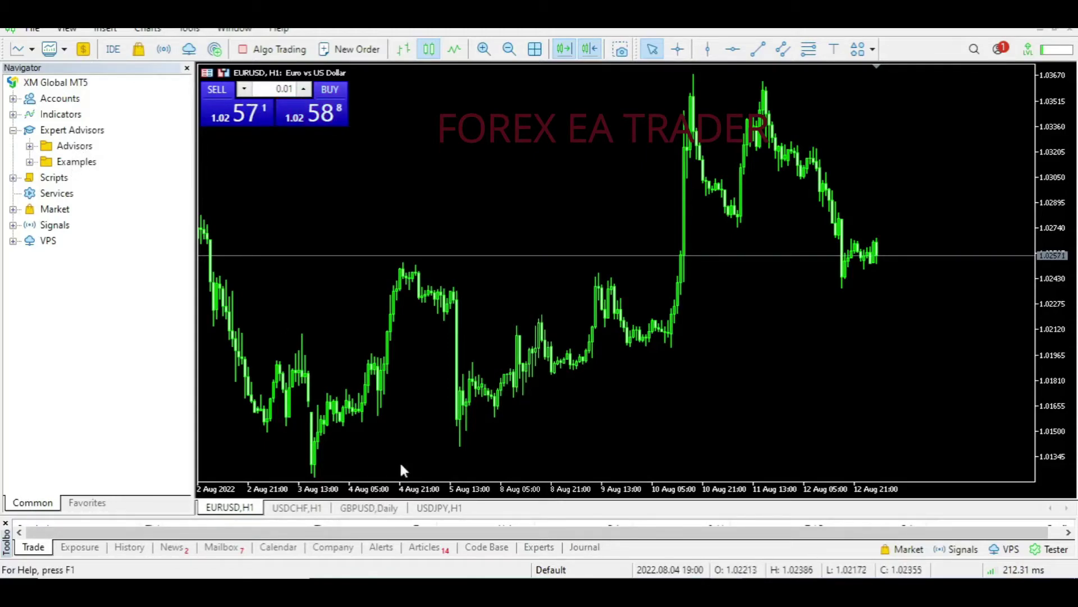
Open the pop EA source file from the Experts folder in MetaEditor and compile it.
mouse_move(403, 590)
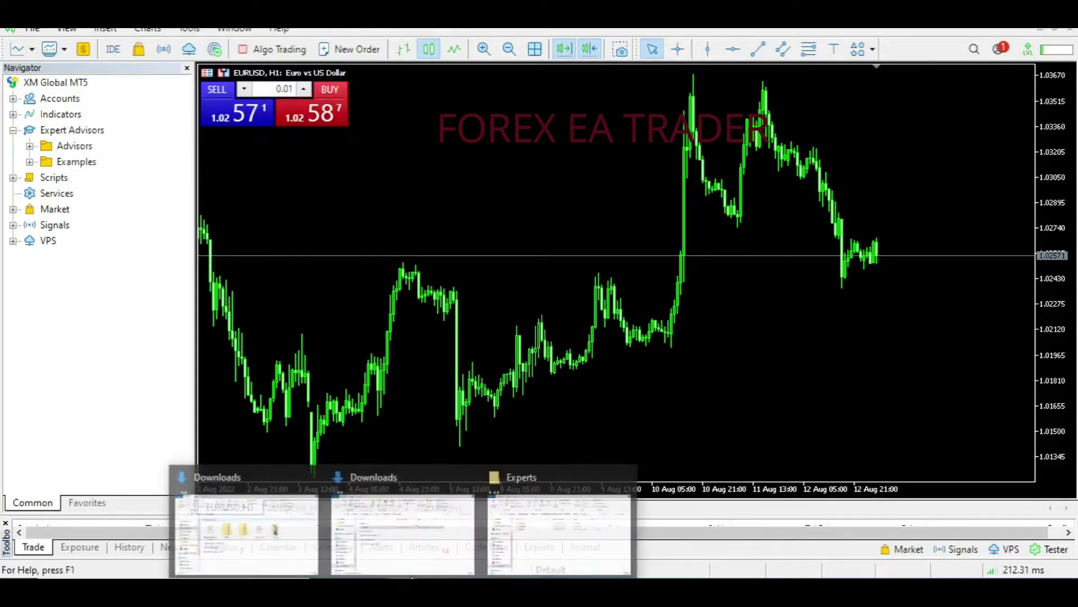
left_click(540, 518)
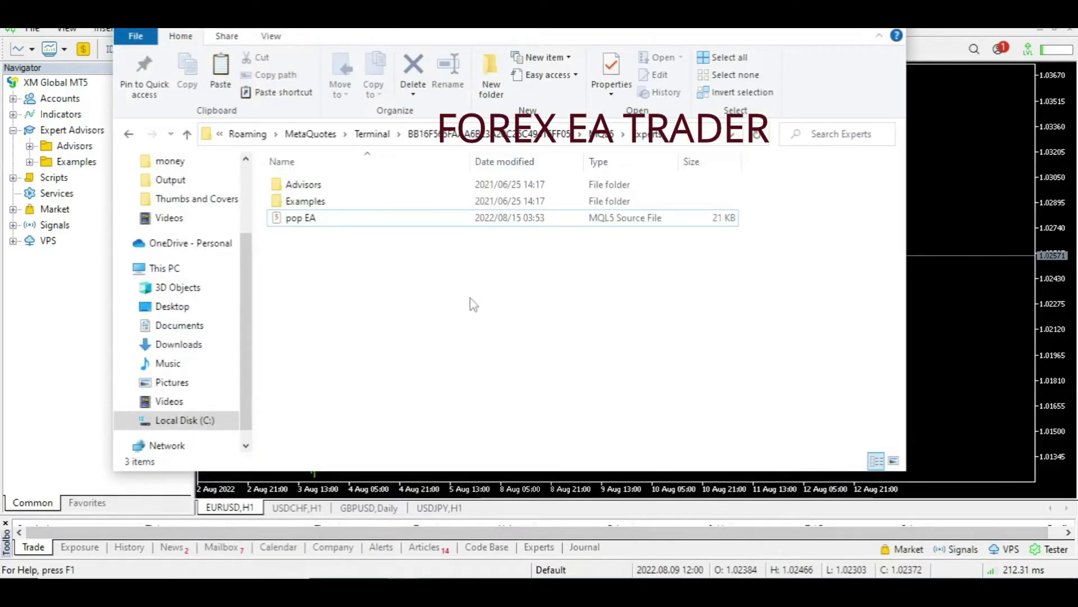
left_click(332, 218)
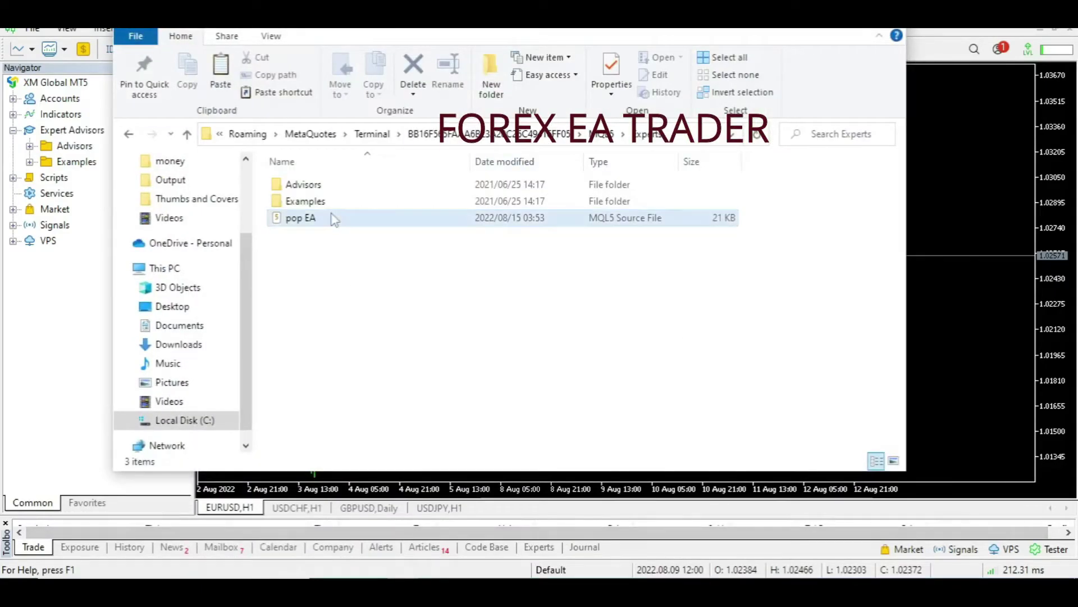
right_click(280, 224)
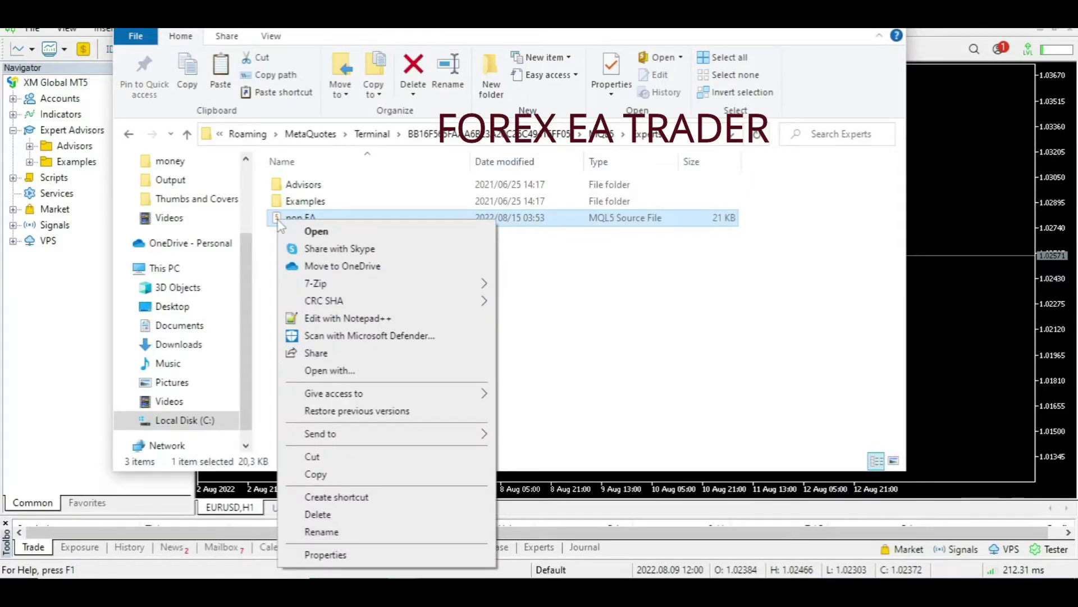
left_click(344, 373)
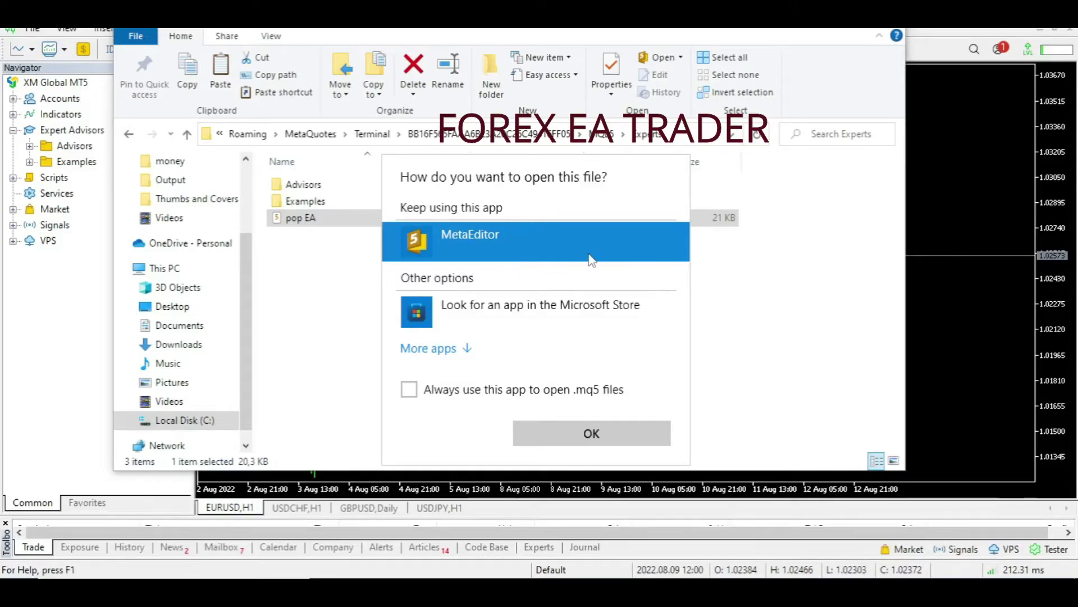
left_click(796, 369)
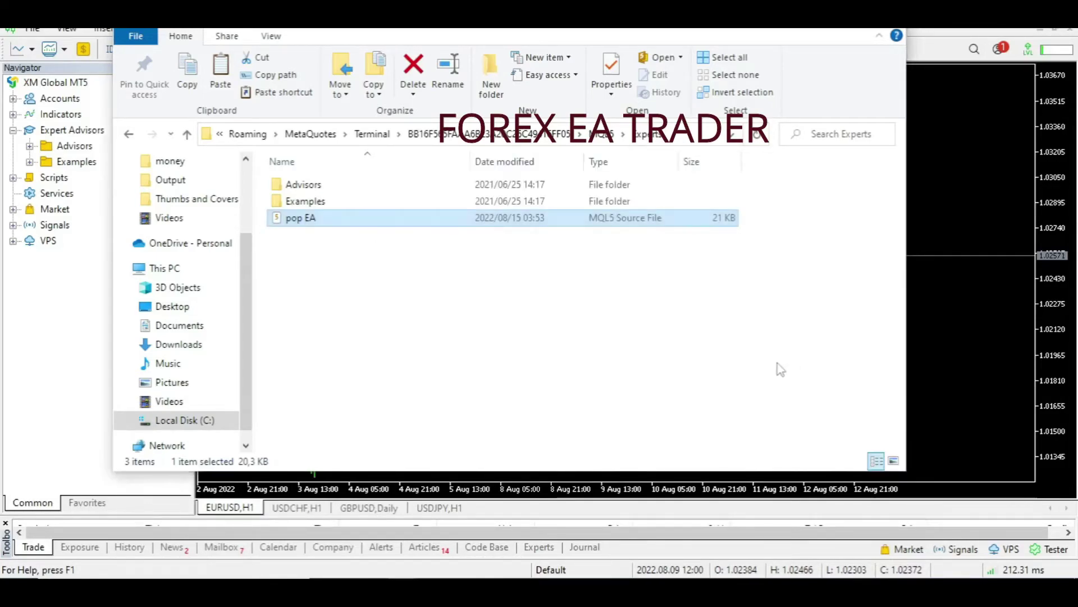
double_click(279, 224)
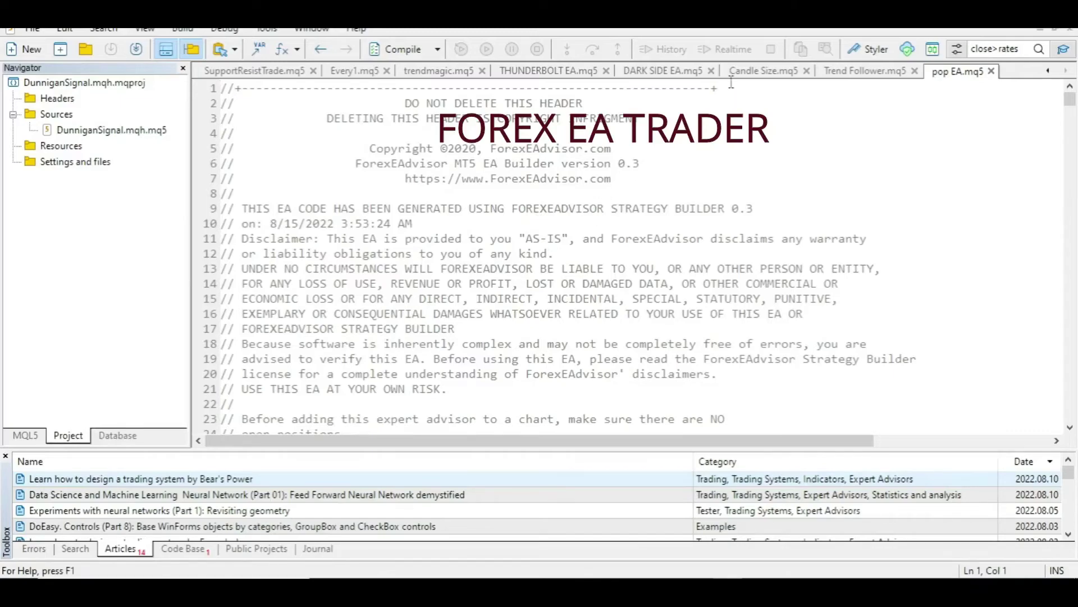
left_click(401, 51)
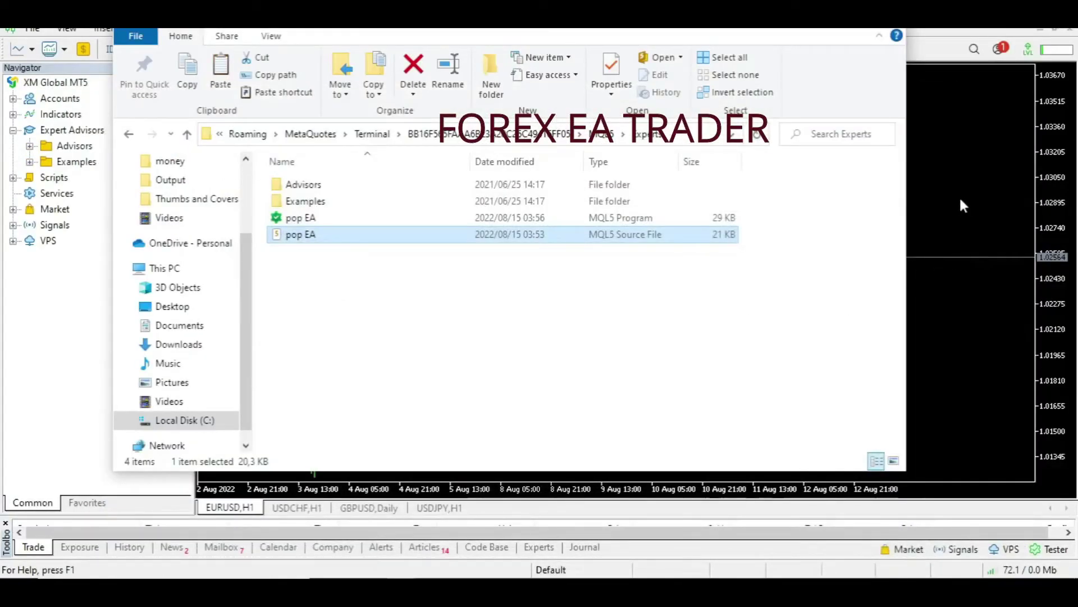
Return to MetaTrader 5 and refresh the Navigator's list of expert advisors.
left_click(959, 195)
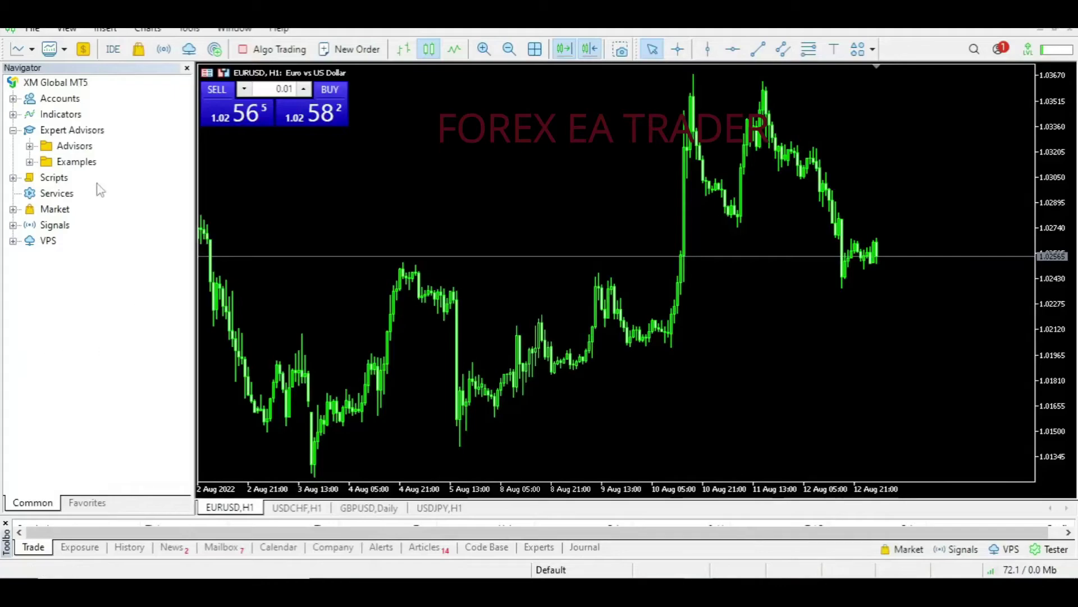
right_click(69, 164)
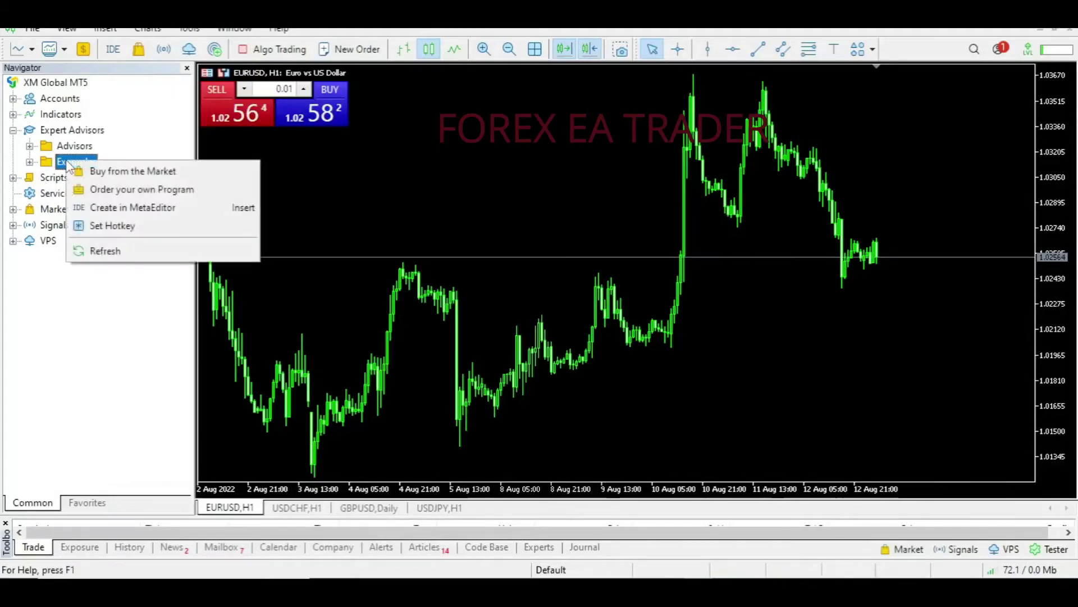
left_click(102, 253)
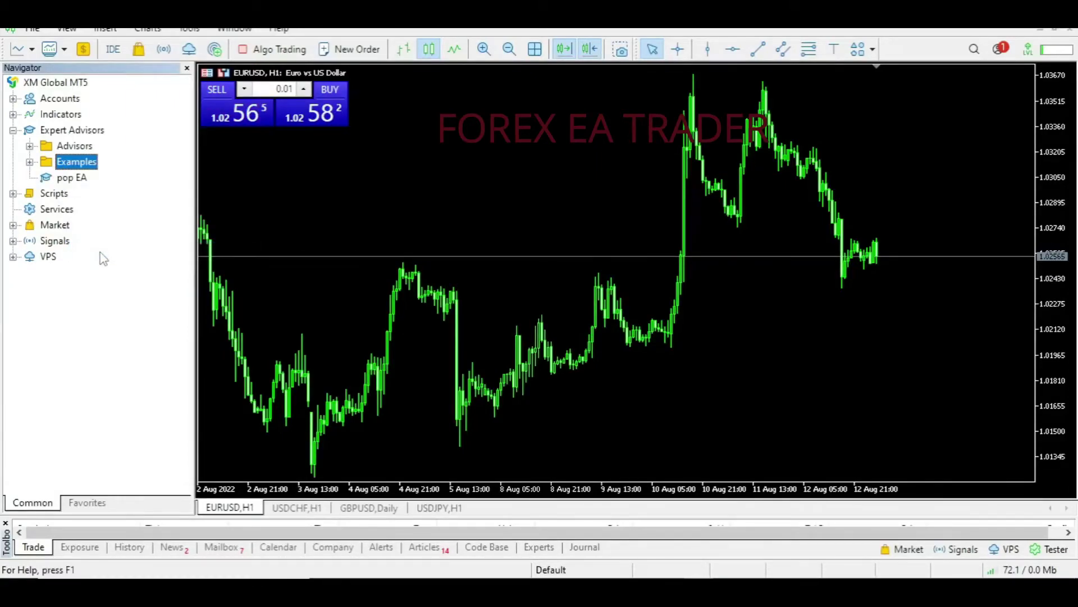
Place pop EA on the EURUSD H1 chart to view its settings, and dismiss them without attaching it.
left_click(73, 180)
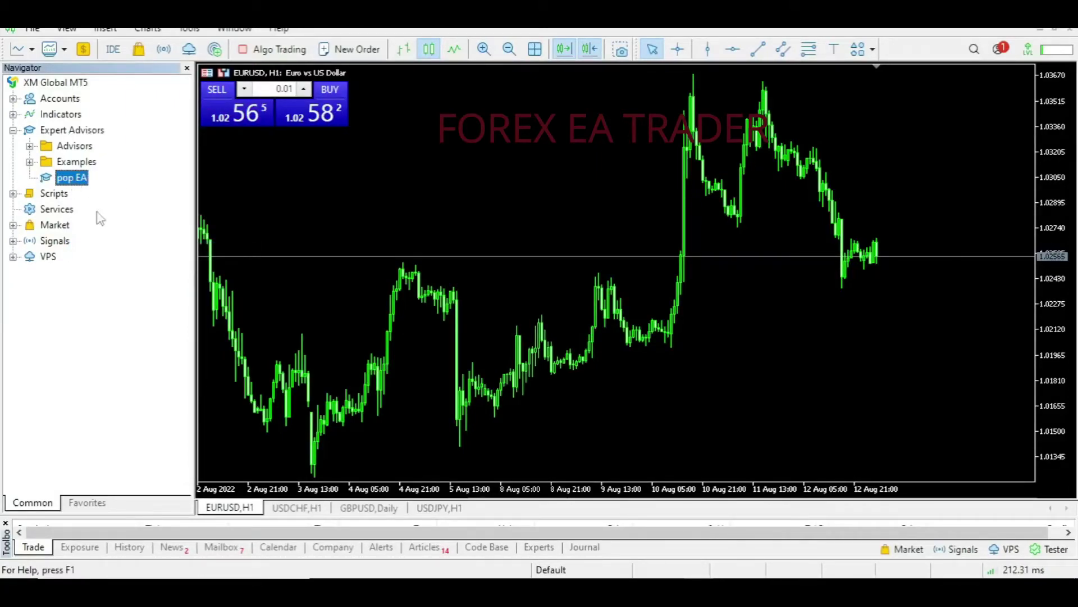
left_click_drag(82, 185, 525, 213)
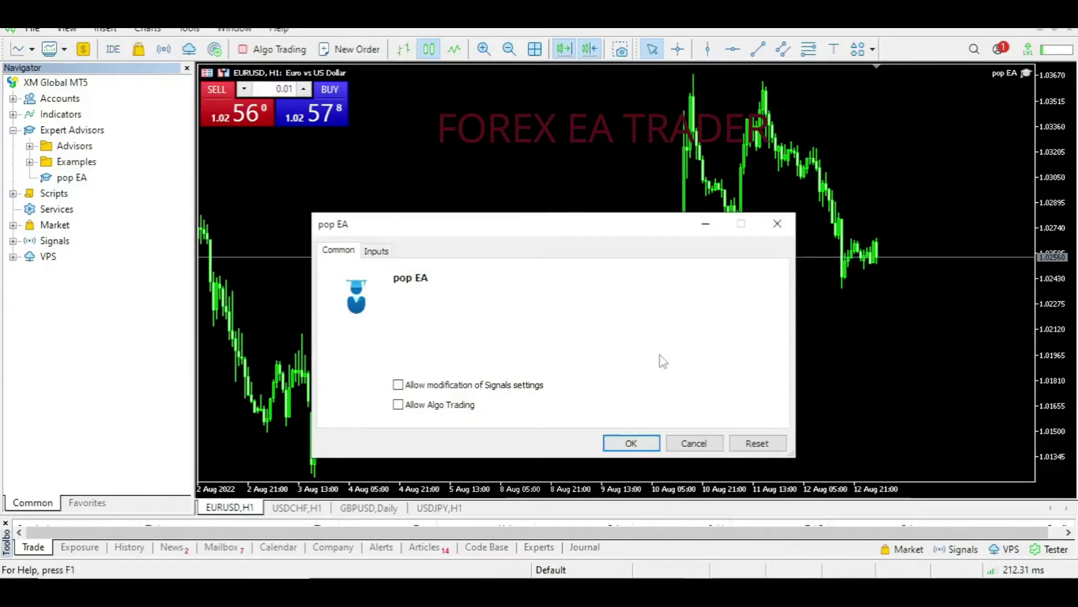
left_click(778, 224)
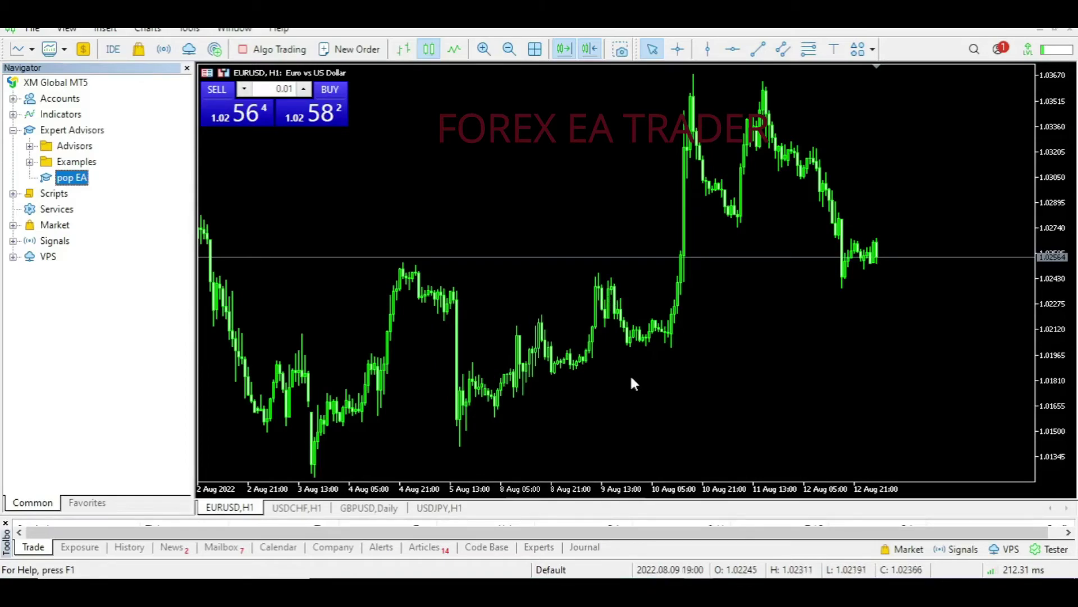
Switch back to the ForexEAdvisor online EA builder page in the browser.
left_click(703, 533)
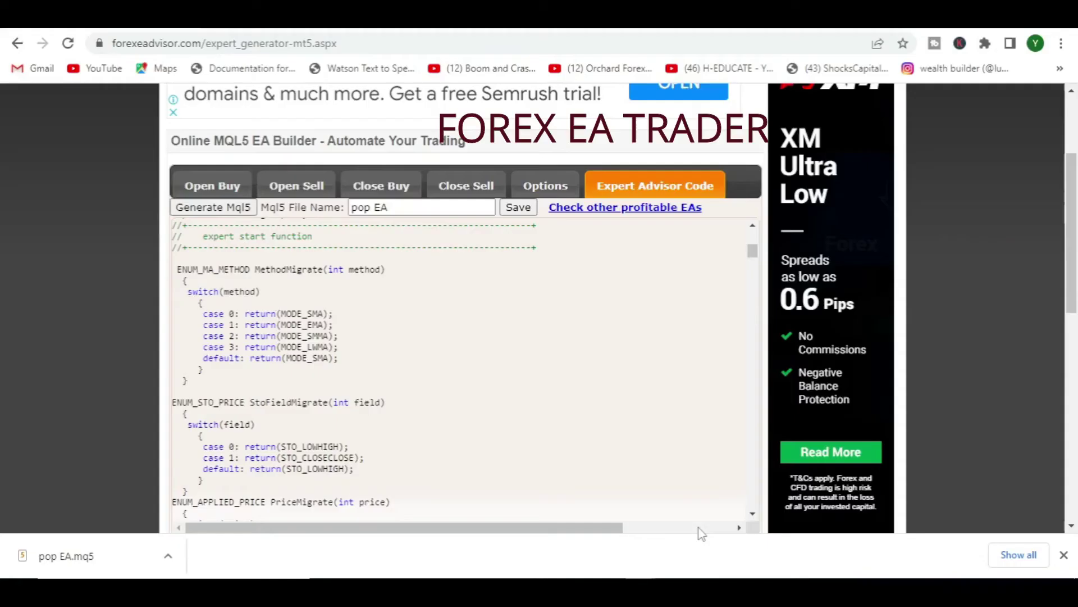
scroll(568, 349, "up", 8)
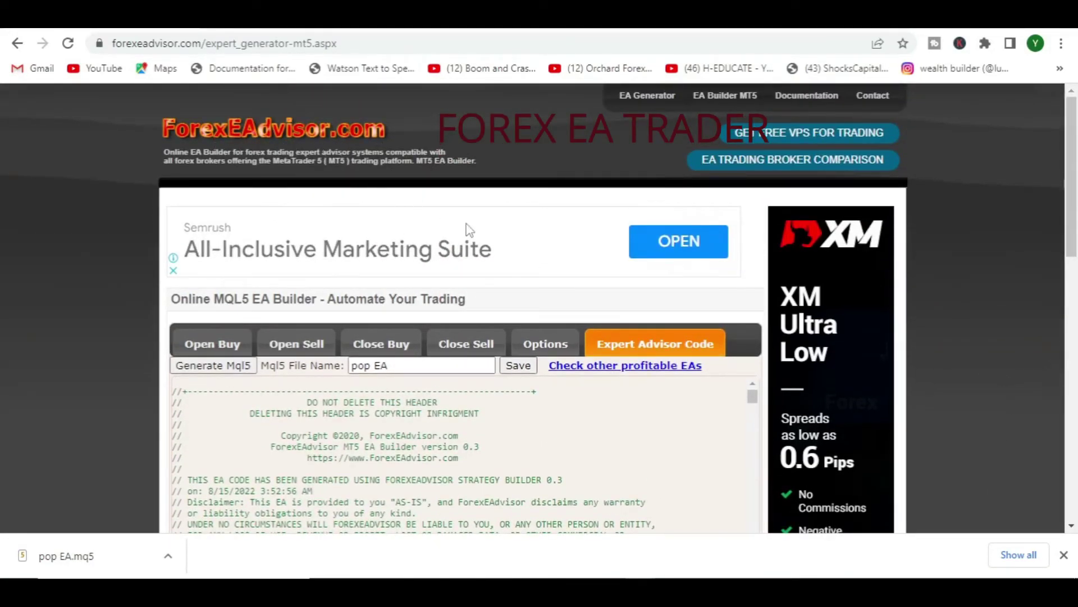
Look through the header comments of the generated MQL5 code for pop EA.
scroll(398, 391, "down", 3)
scroll(398, 392, "down", 10)
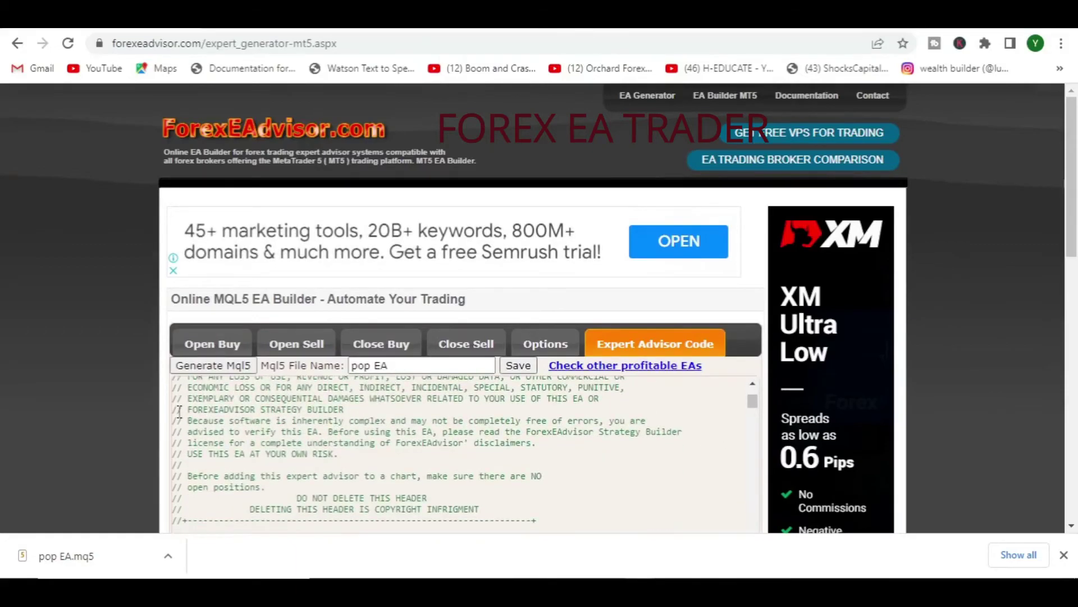
scroll(416, 295, "down", 5)
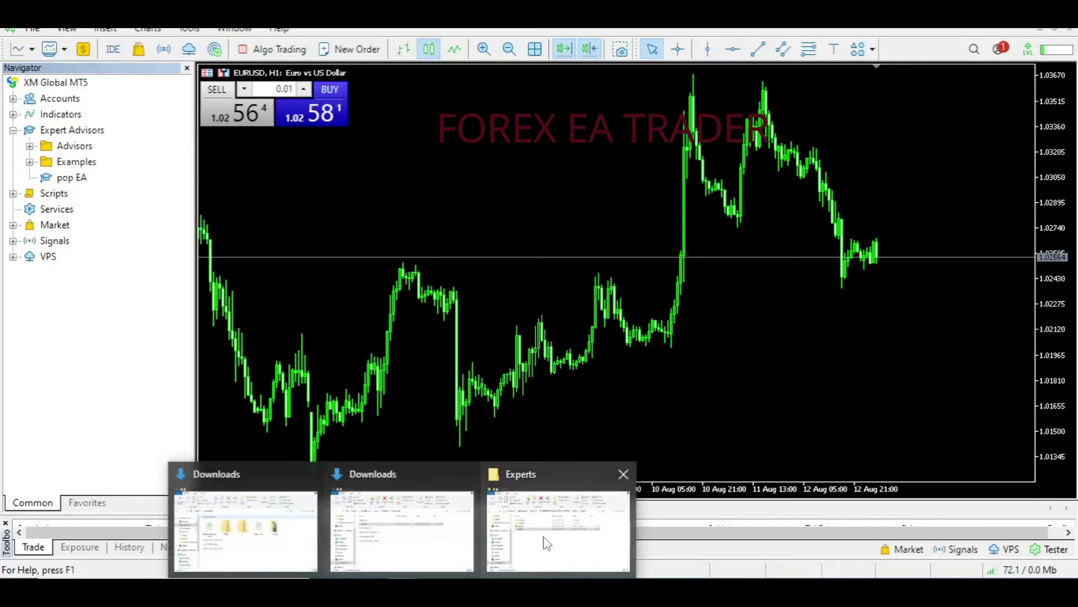
Reopen the pop EA source file from the Experts folder in MetaEditor to view it, and return to the folder.
left_click(543, 539)
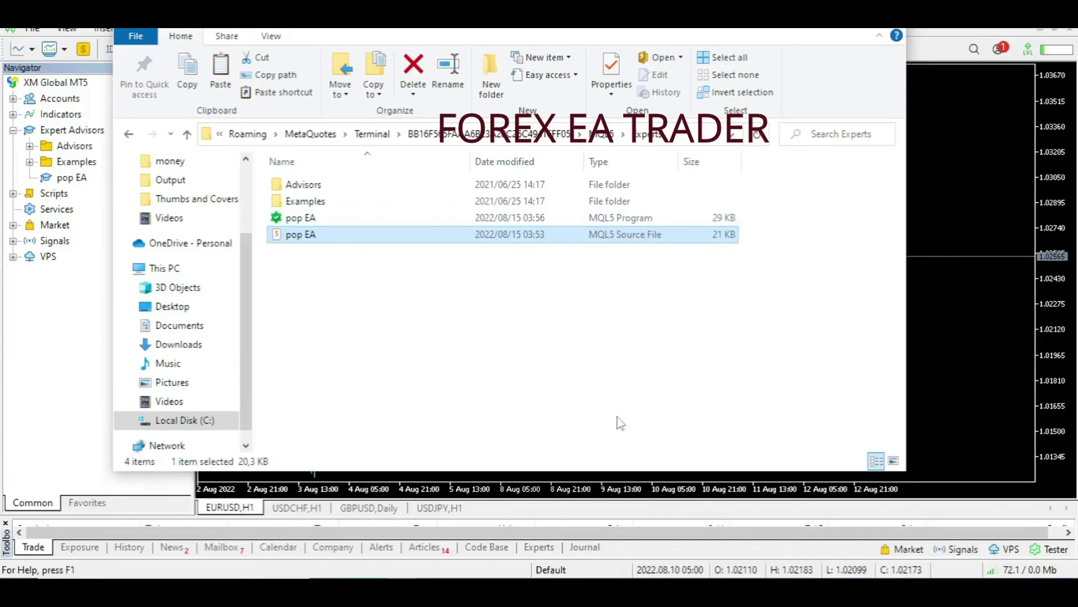
key("Return")
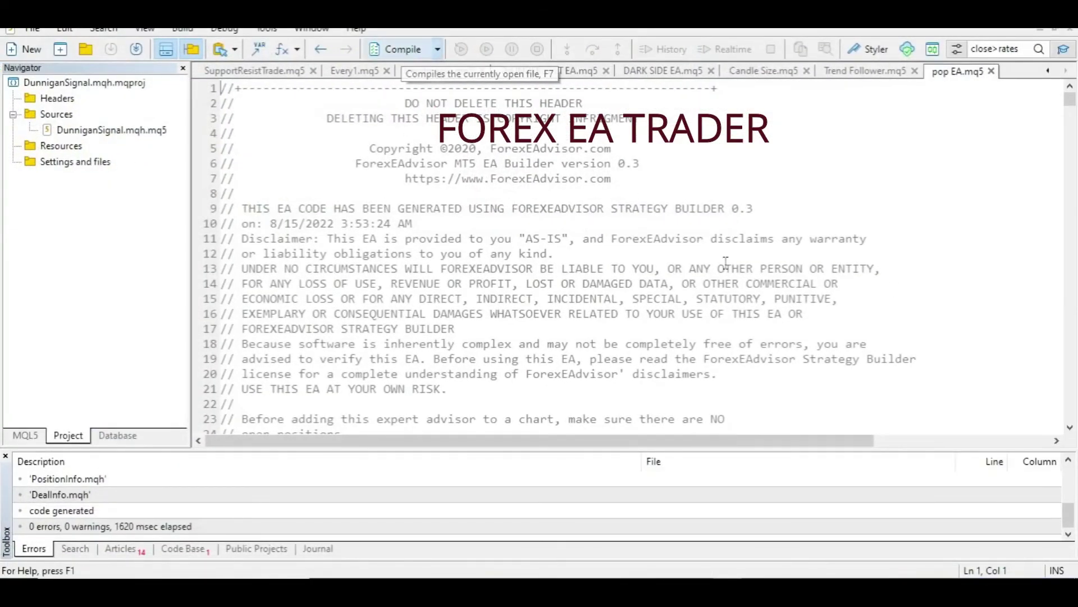
key("alt+Tab")
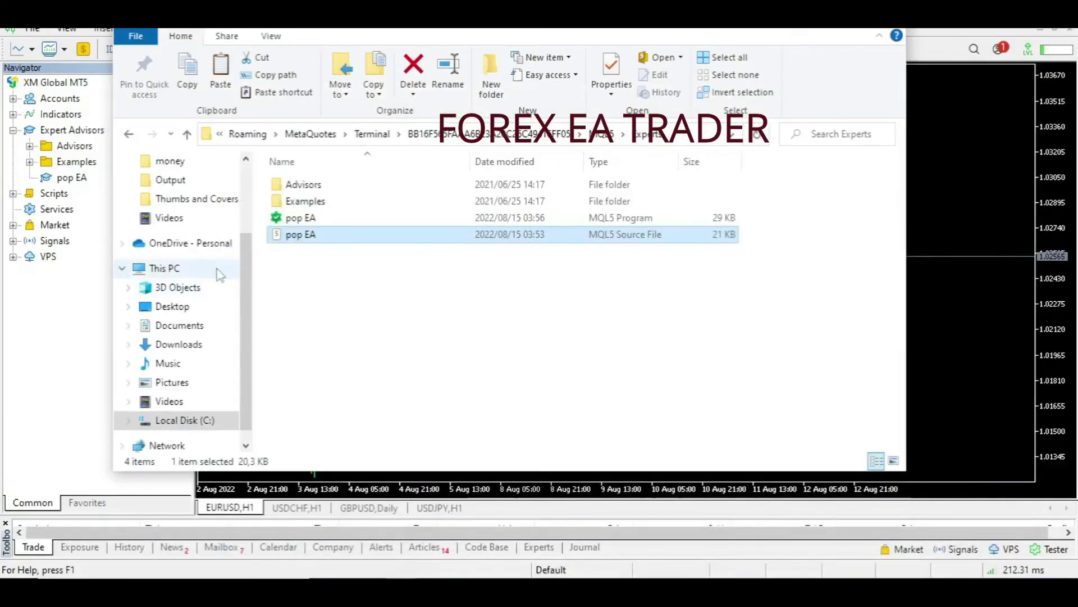
Switch to MetaTrader 5 and refresh the Navigator's expert advisors from the pop EA entry.
left_click(939, 234)
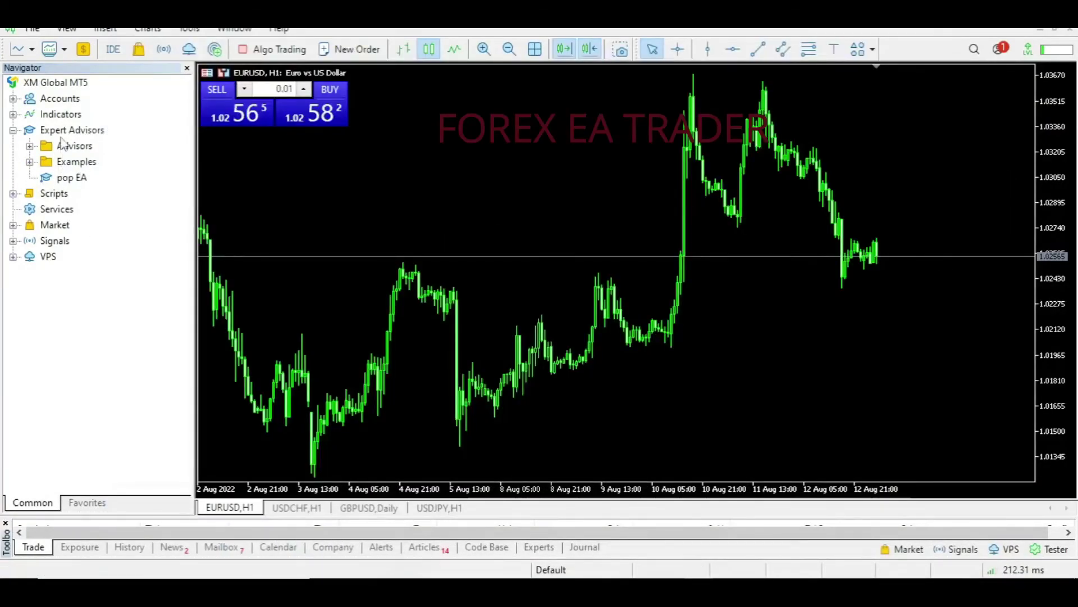
right_click(73, 180)
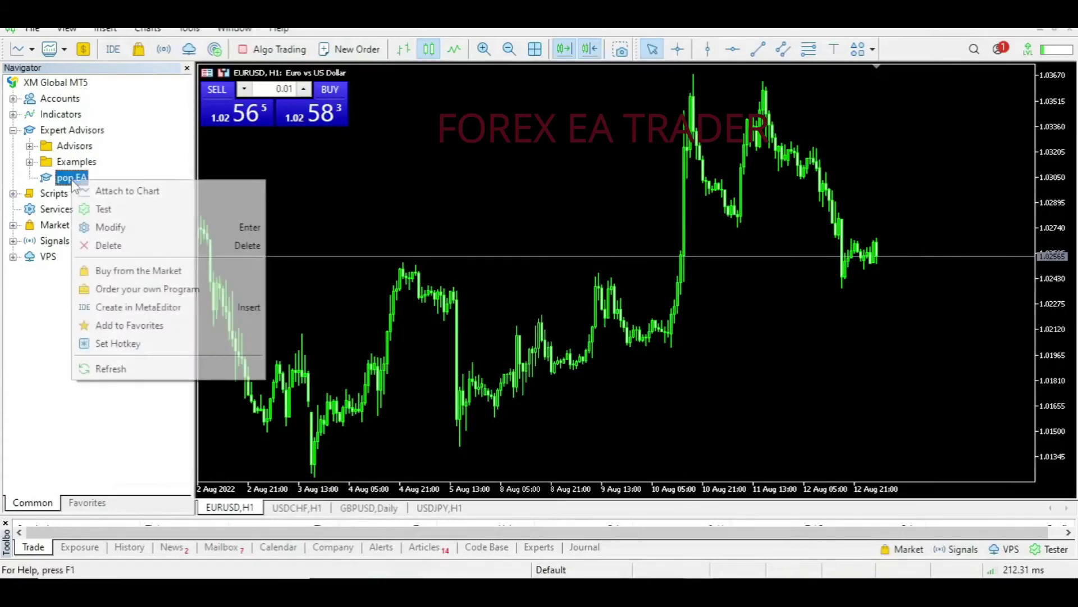
left_click(103, 369)
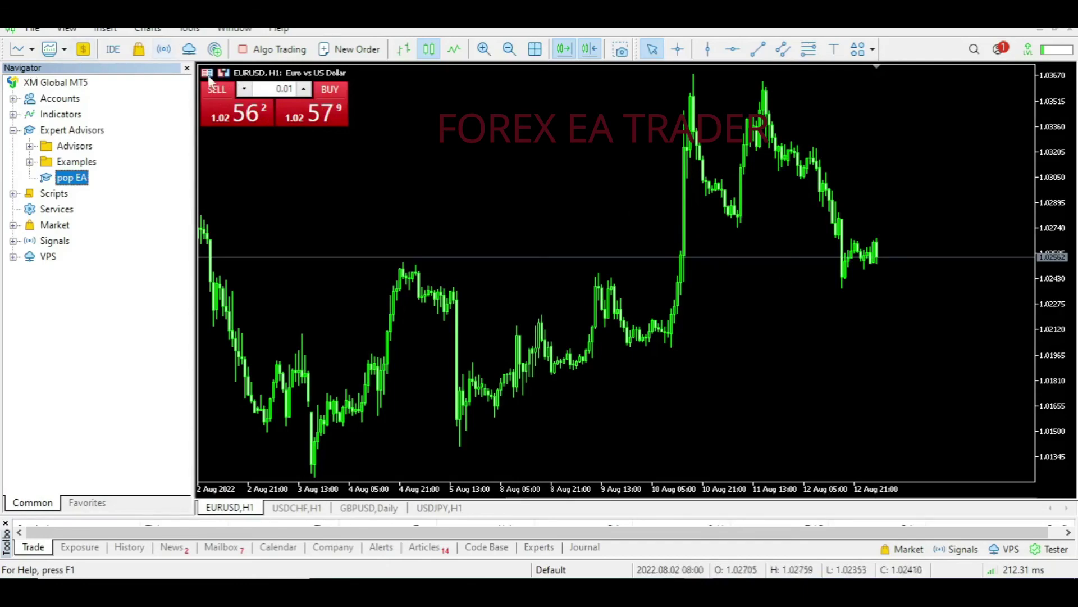
Close the Navigator and compress the vertical price scale of the EURUSD H1 chart.
left_click(187, 69)
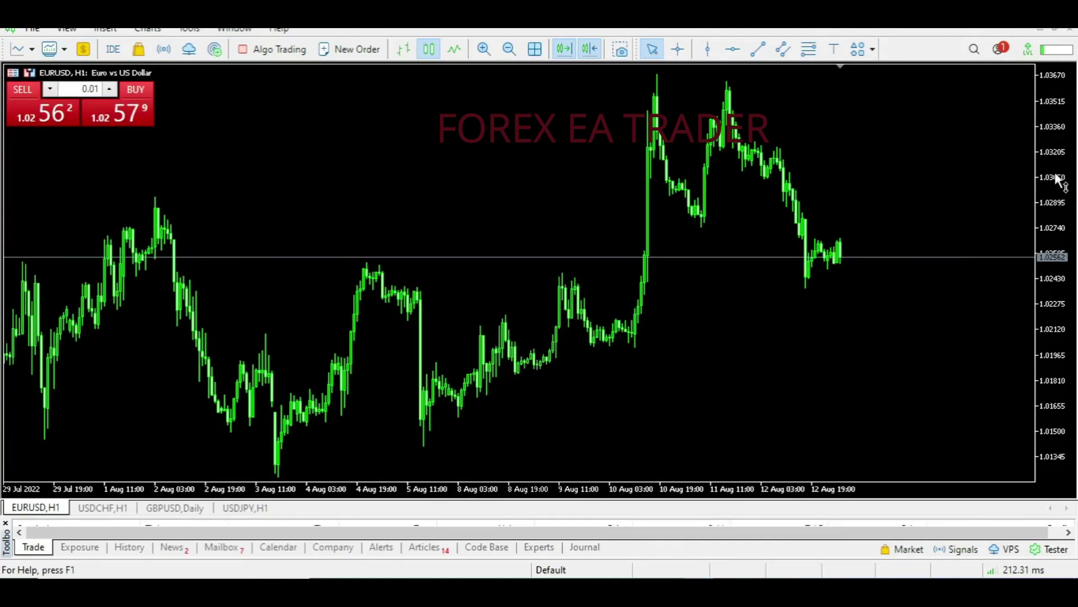
left_click_drag(1046, 149, 1045, 190)
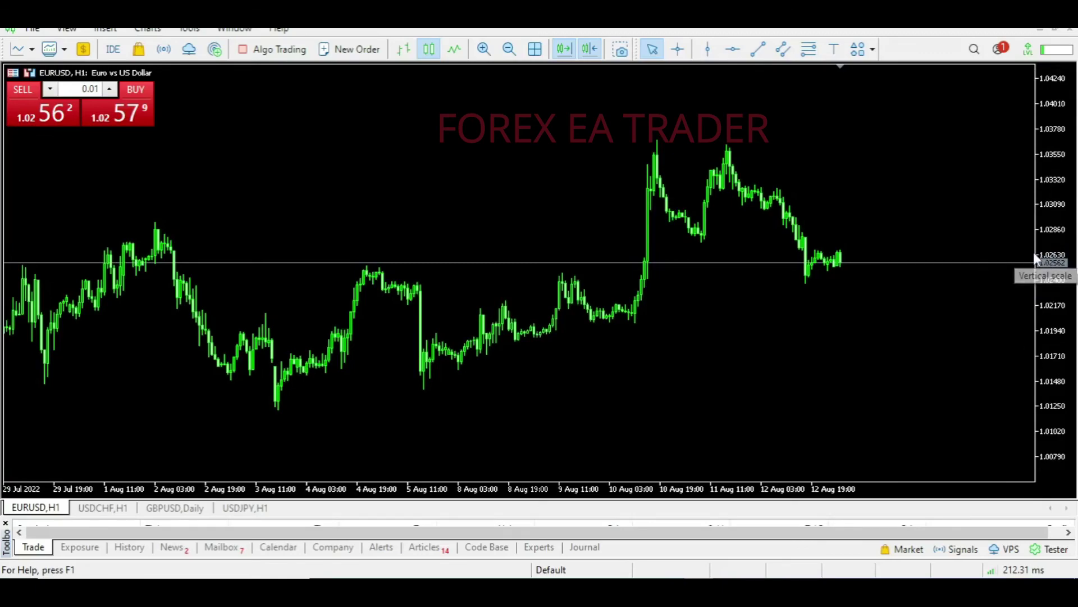